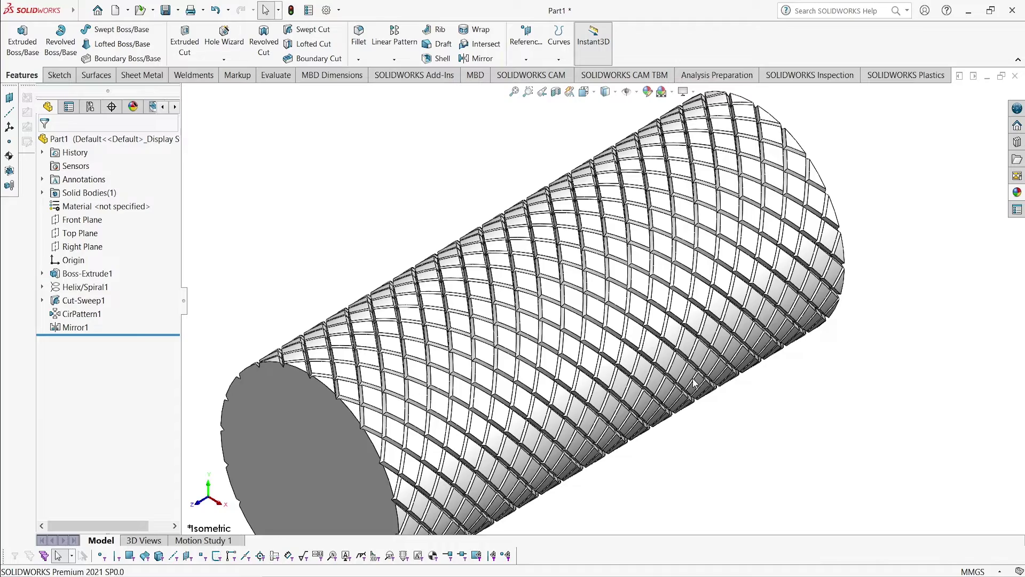
- Zoom and orbit the finished knurled shaft to view it from a new angle
{"action": "scroll", "coordinate": [694, 382], "scroll_direction": "up", "scroll_amount": 3}
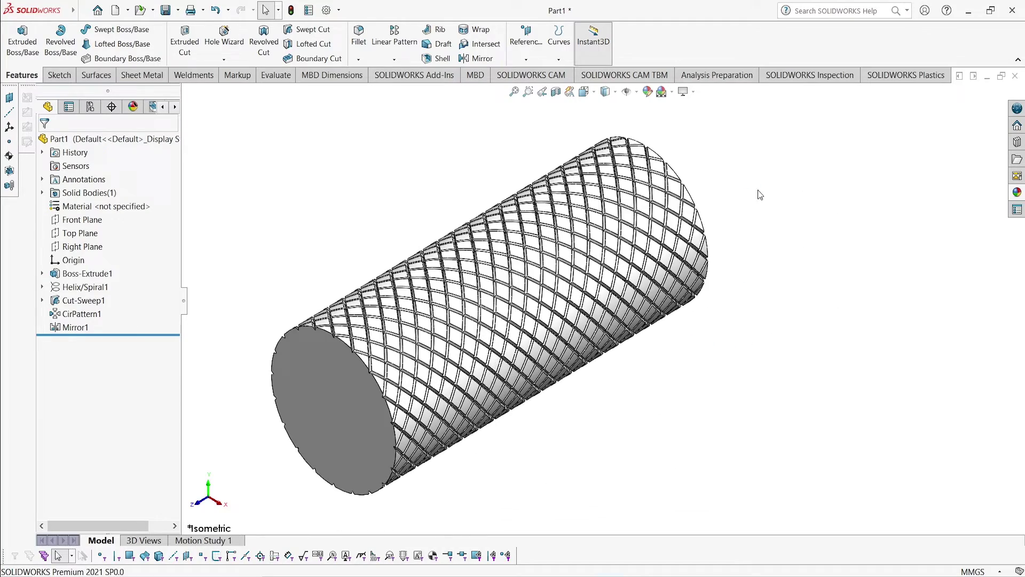
{"action": "middle_click_drag", "start_coordinate": [759, 191], "coordinate": [901, 379]}
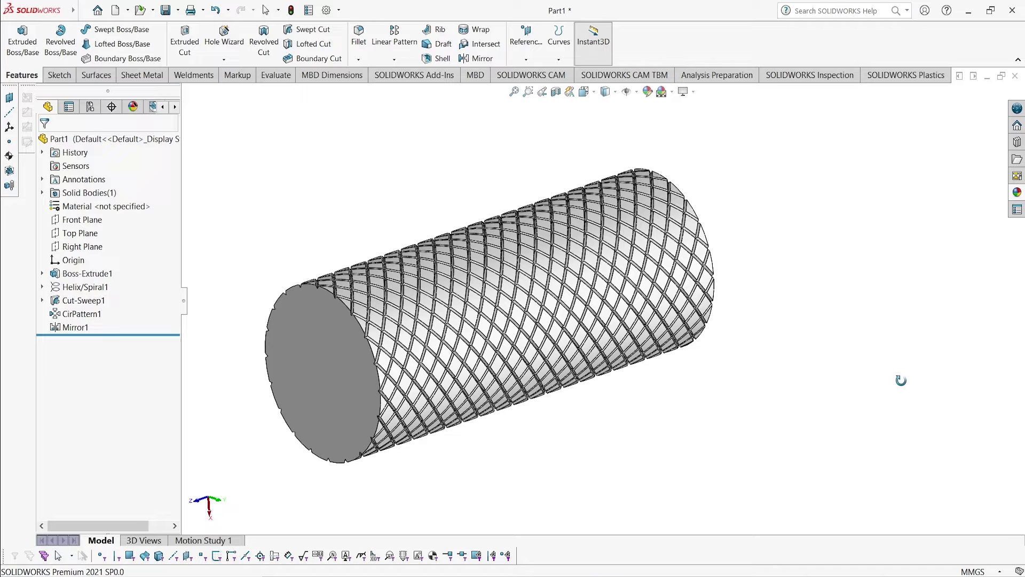
{"action": "key", "text": "Escape"}
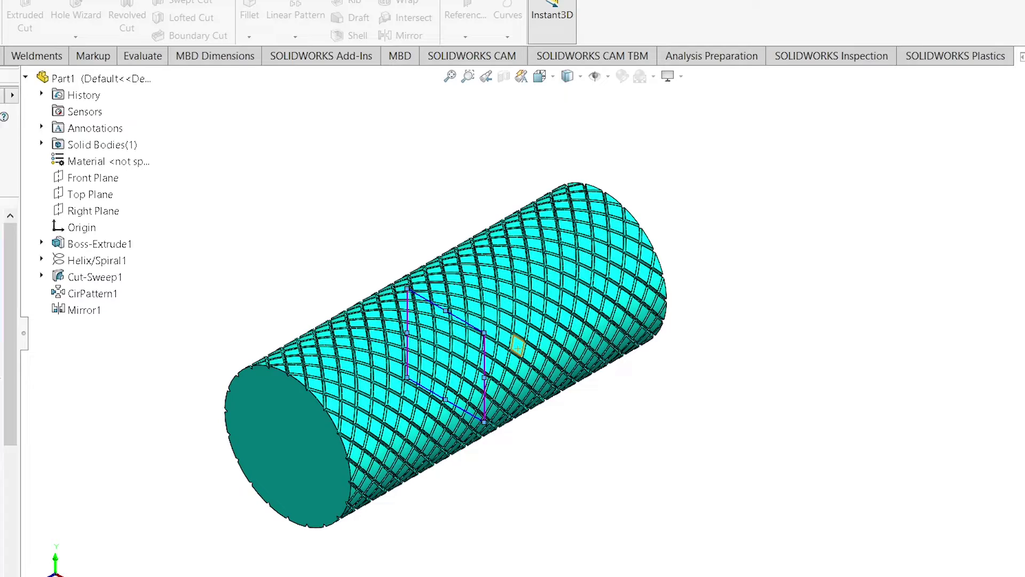
- Hide the sketch outline, zoom around the shaft, and open its appearance settings
{"action": "key", "text": "F9"}
{"action": "scroll", "coordinate": [552, 316], "scroll_direction": "down", "scroll_amount": 2}
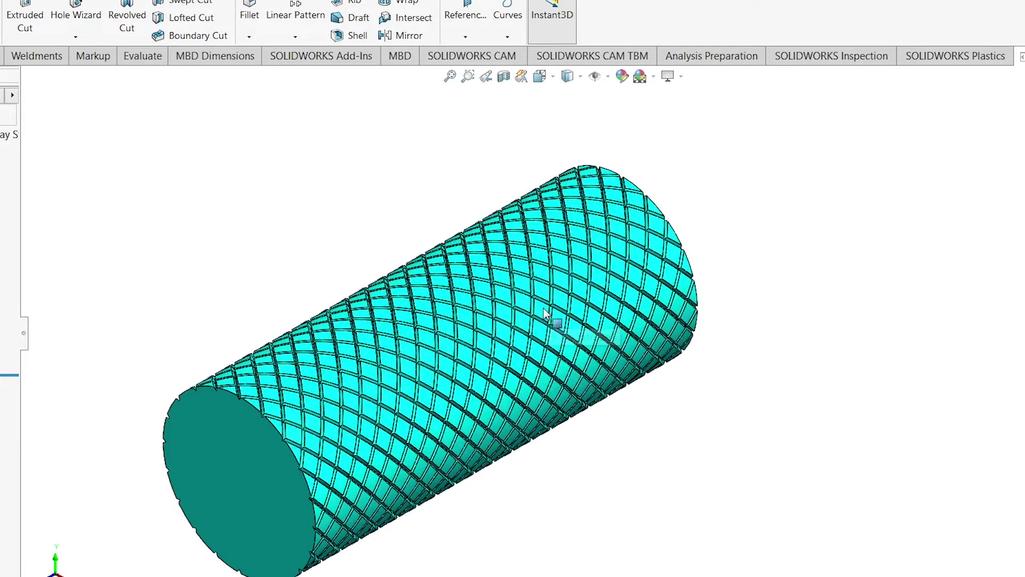
{"action": "scroll", "coordinate": [539, 331], "scroll_direction": "up", "scroll_amount": 3}
{"action": "scroll", "coordinate": [528, 342], "scroll_direction": "down", "scroll_amount": 3}
{"action": "scroll", "coordinate": [528, 345], "scroll_direction": "down", "scroll_amount": 4}
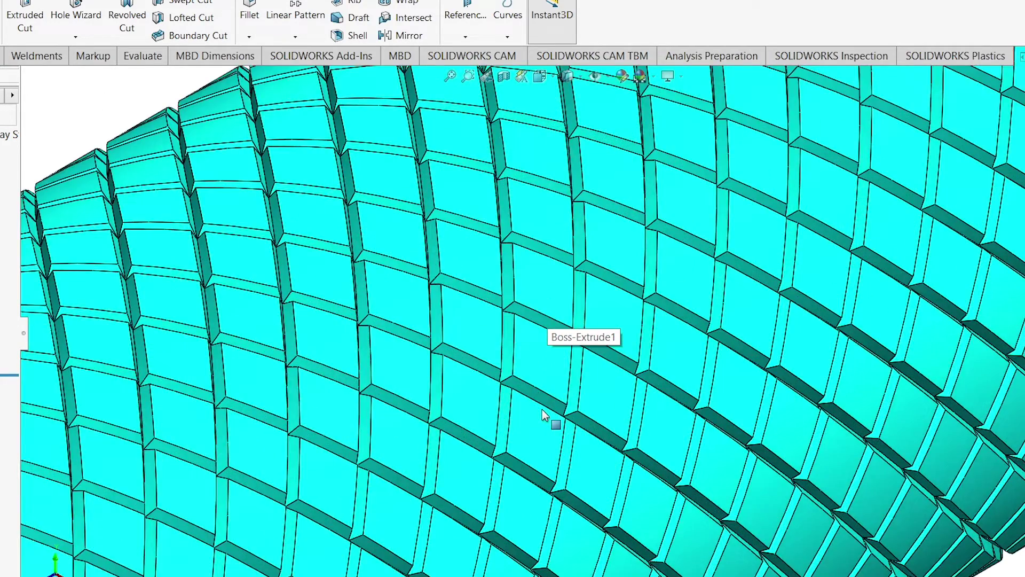
{"action": "scroll", "coordinate": [542, 409], "scroll_direction": "up", "scroll_amount": 3}
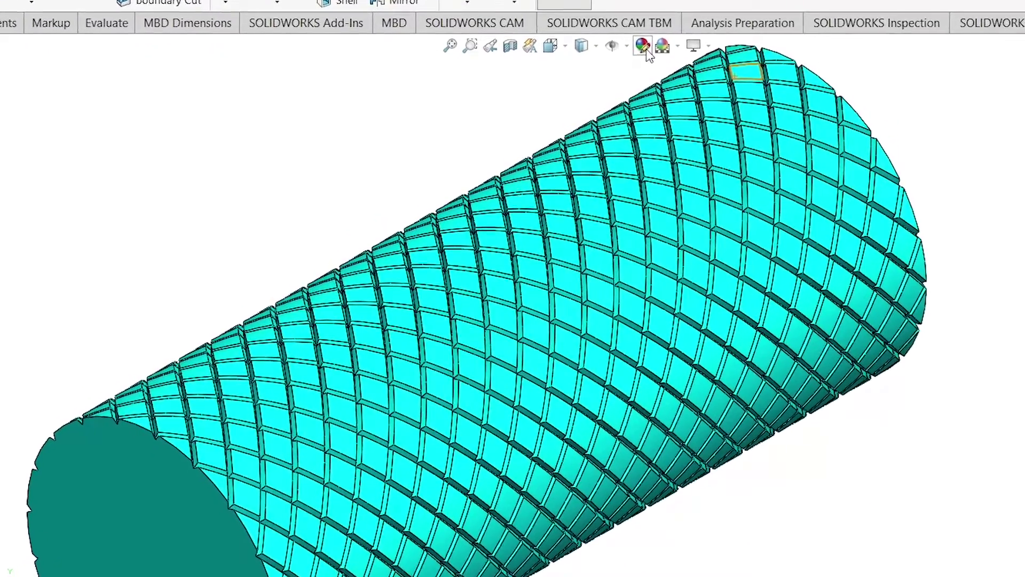
{"action": "left_click", "coordinate": [645, 48]}
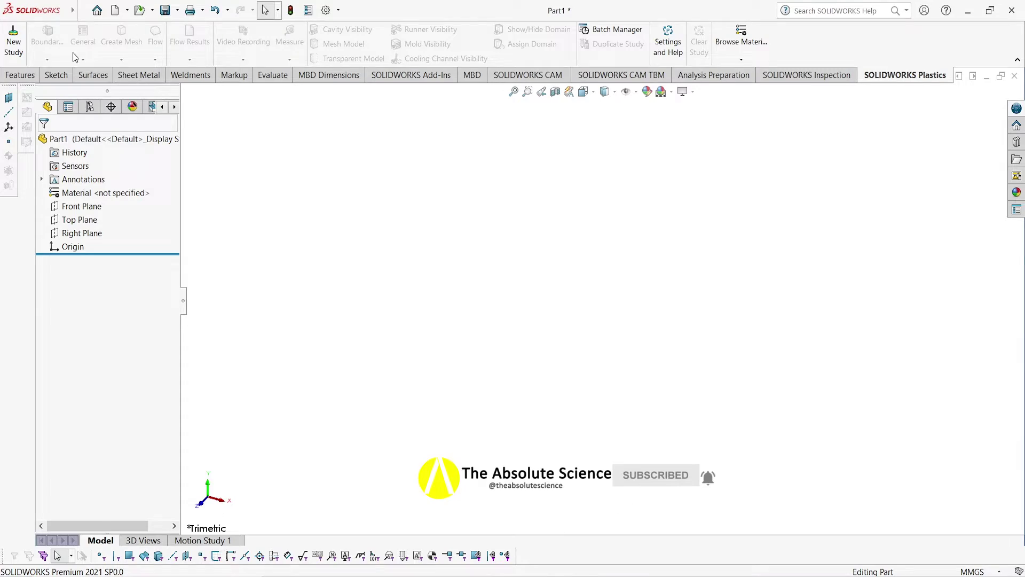
- Start a sketch on the Front Plane and draw a centre-radius circle at the origin
{"action": "left_click", "coordinate": [69, 213]}
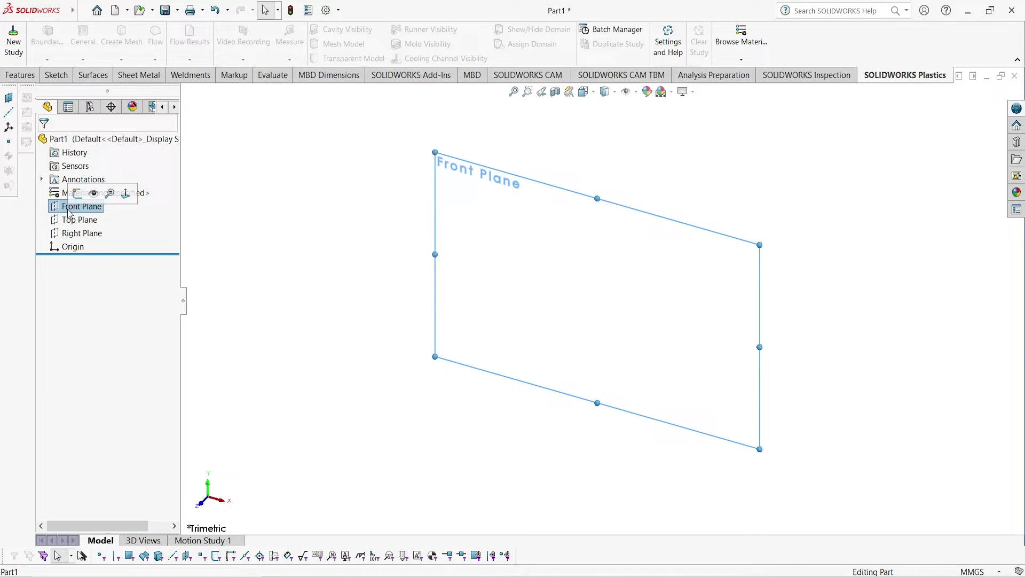
{"action": "left_click", "coordinate": [78, 193]}
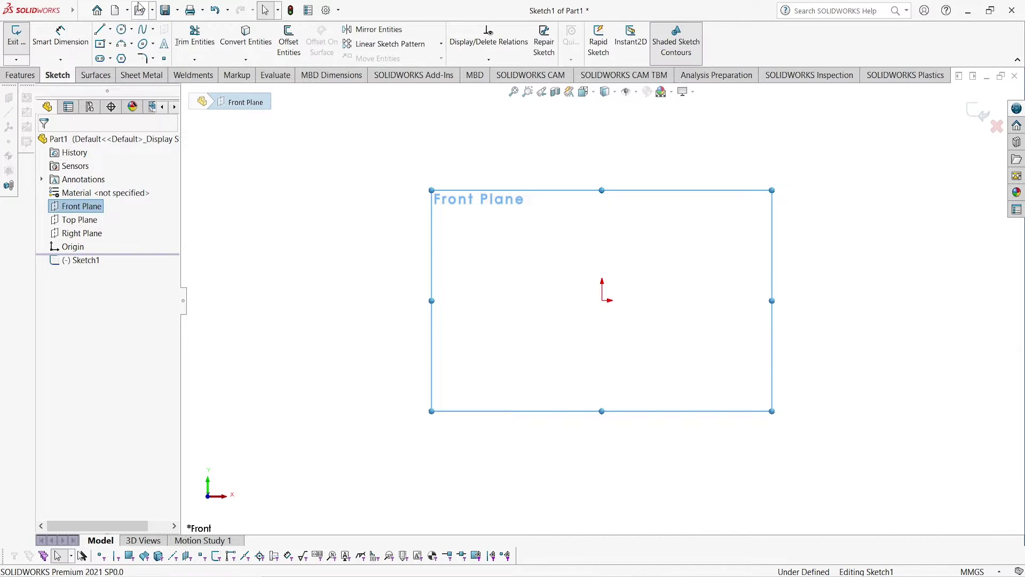
{"action": "left_click", "coordinate": [132, 29]}
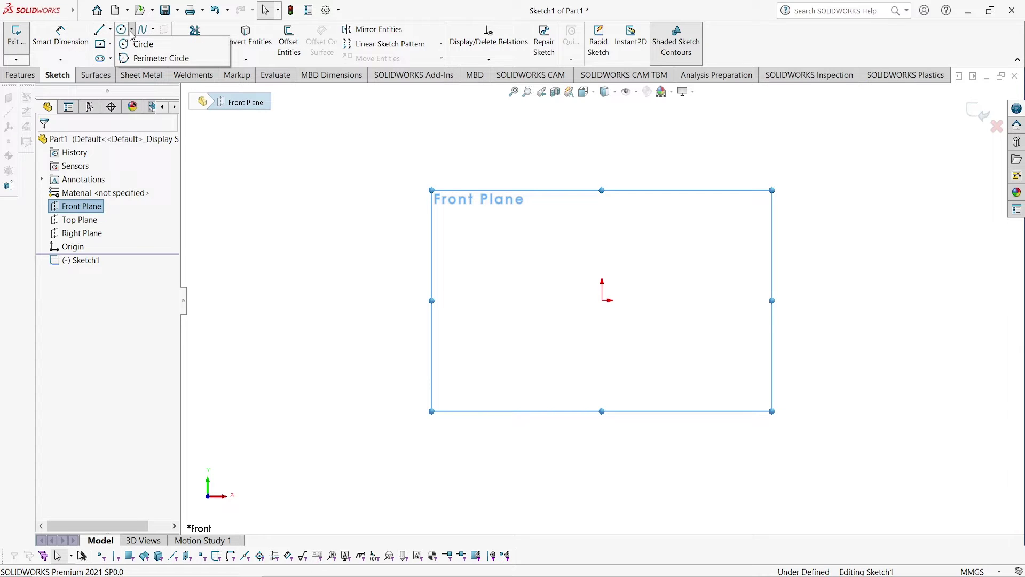
{"action": "left_click", "coordinate": [138, 44]}
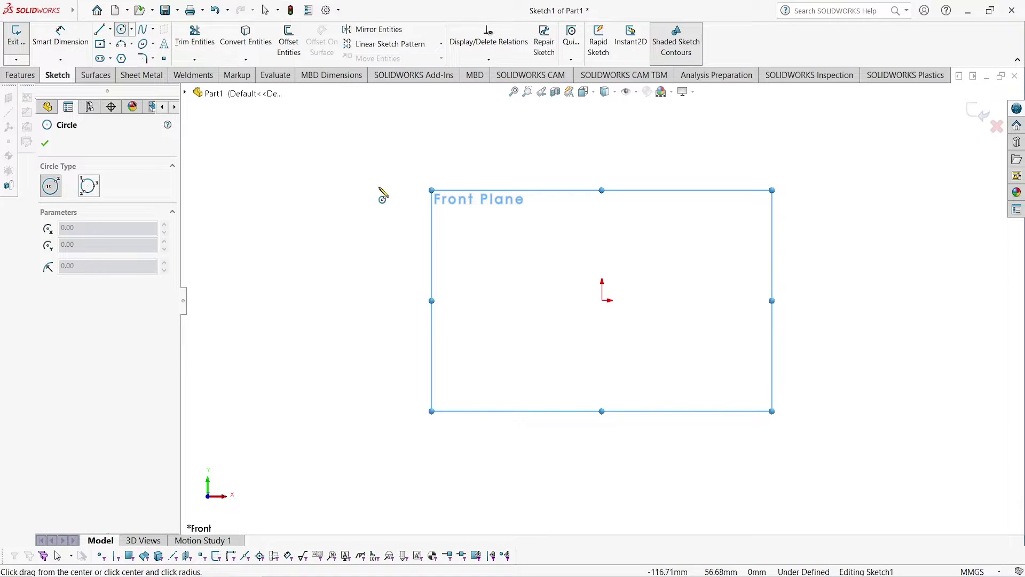
{"action": "left_click", "coordinate": [602, 301]}
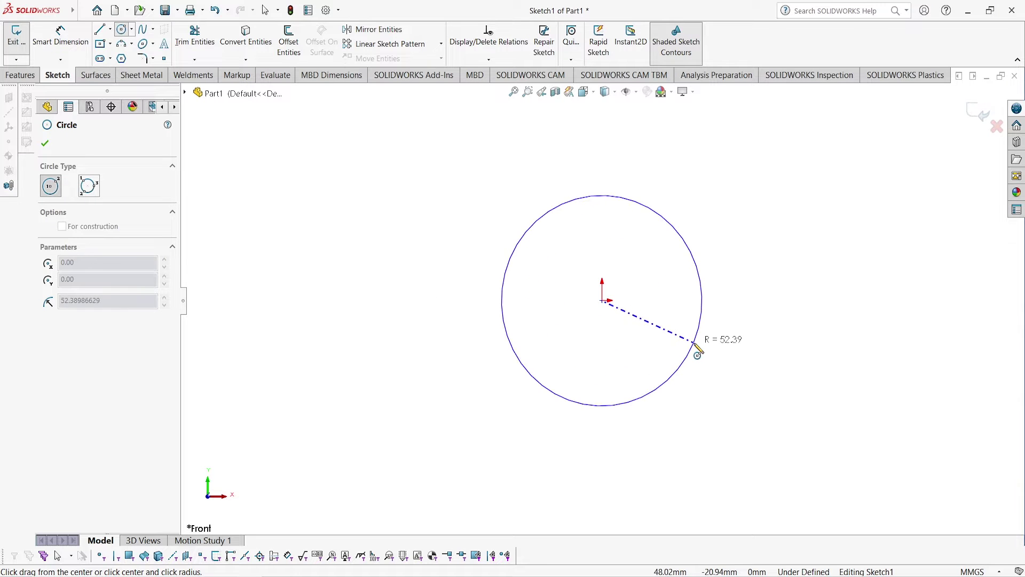
{"action": "left_click", "coordinate": [696, 346]}
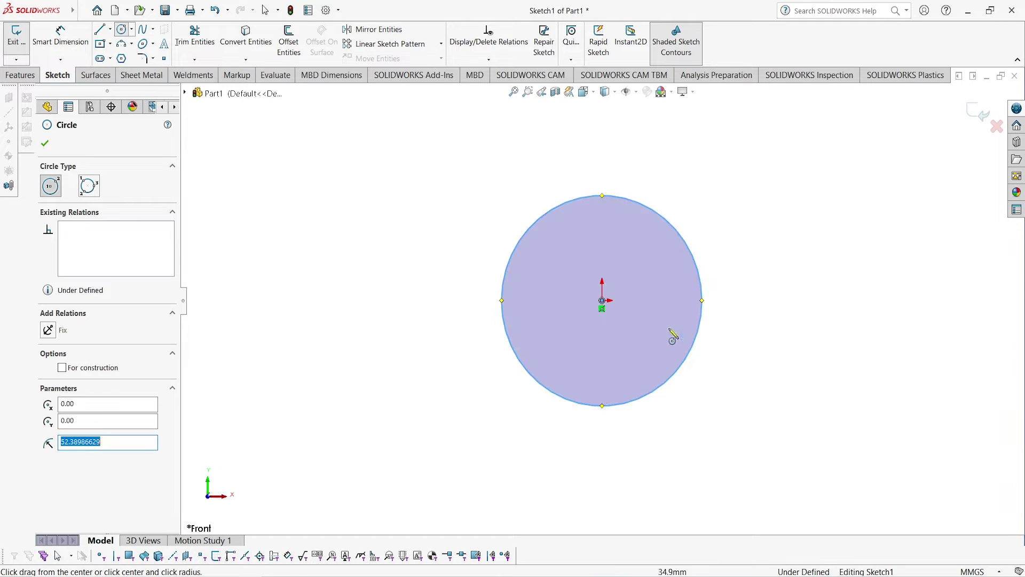
- Dimension the circle's diameter to 40 mm
{"action": "left_click", "coordinate": [58, 42]}
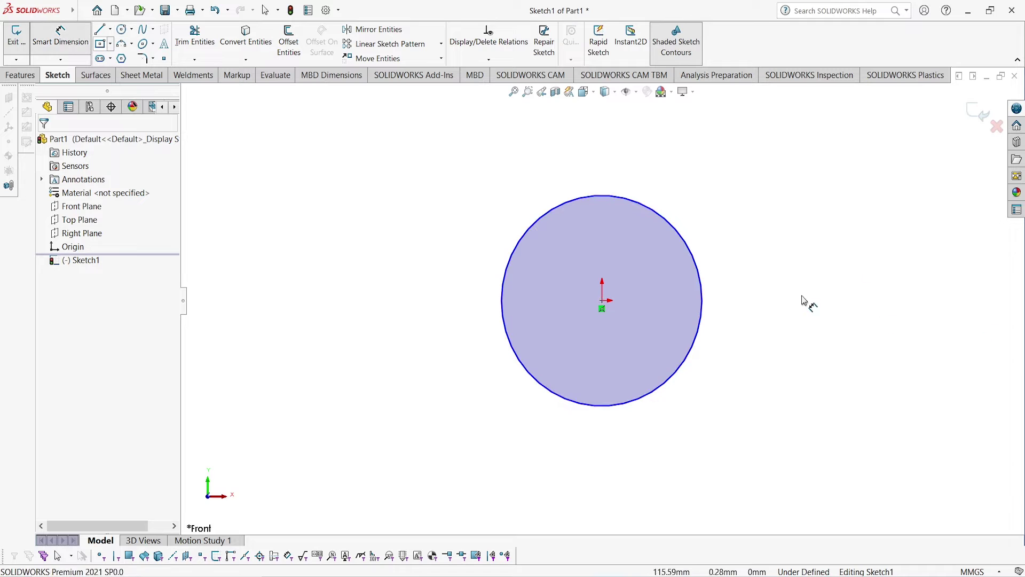
{"action": "left_click", "coordinate": [697, 270]}
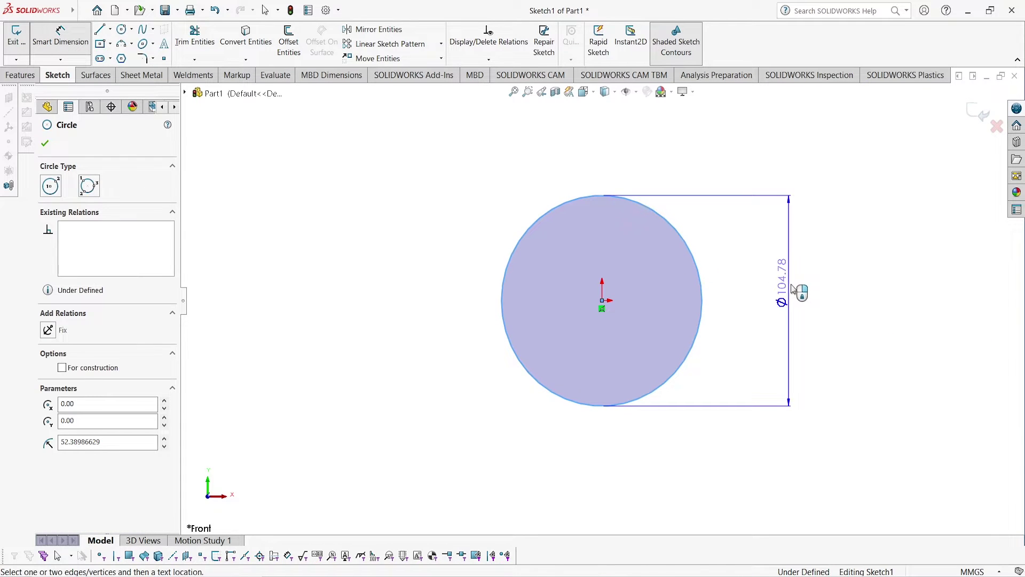
{"action": "left_click", "coordinate": [799, 289]}
{"action": "left_click", "coordinate": [800, 290]}
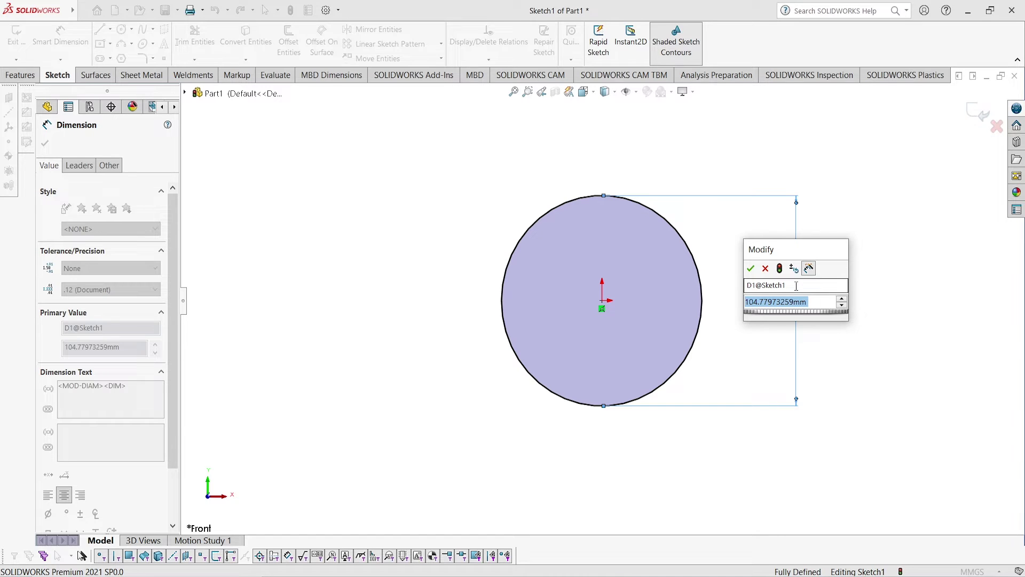
{"action": "type", "text": "40"}
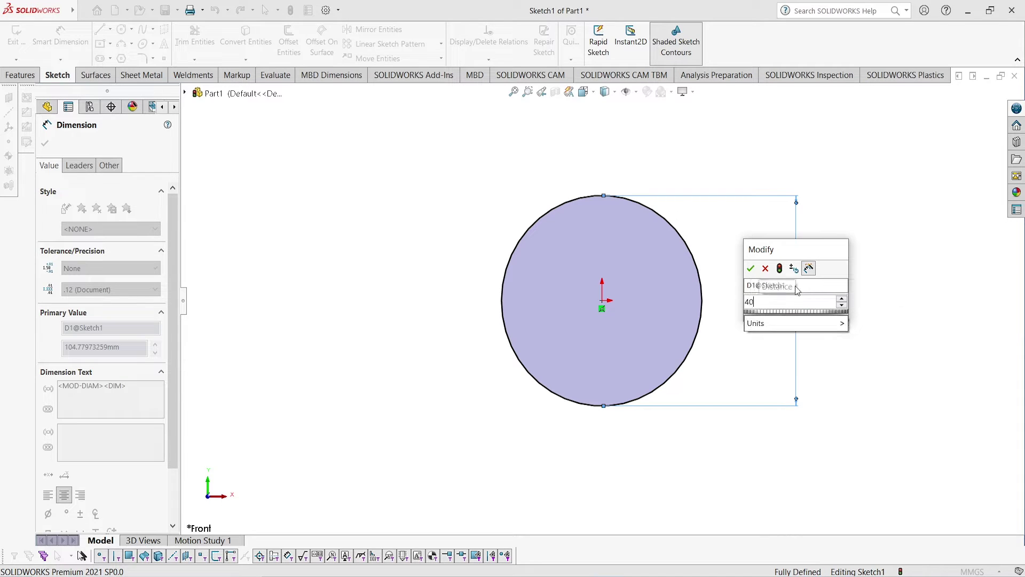
{"action": "key", "text": "Return"}
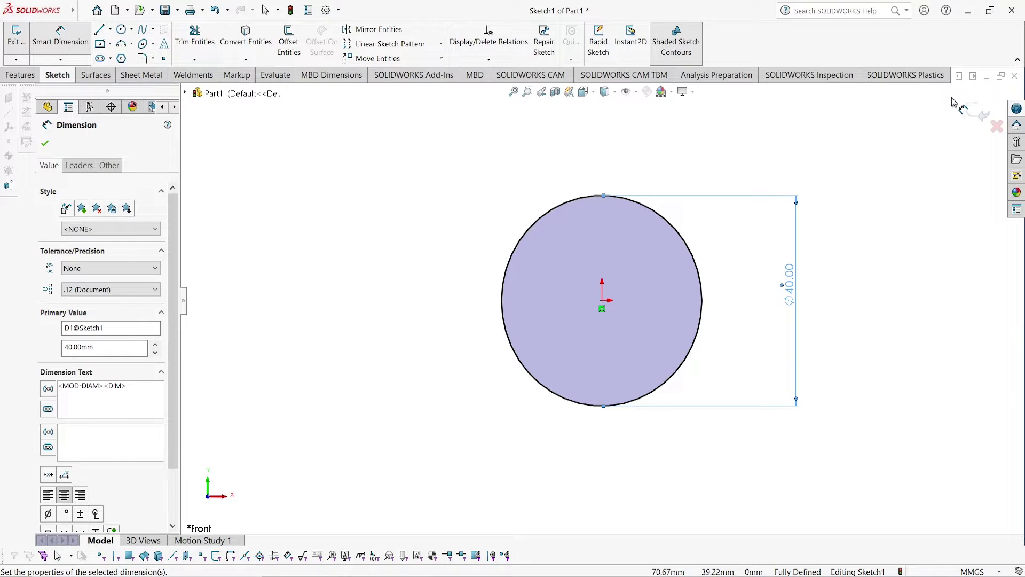
{"action": "left_click", "coordinate": [45, 144]}
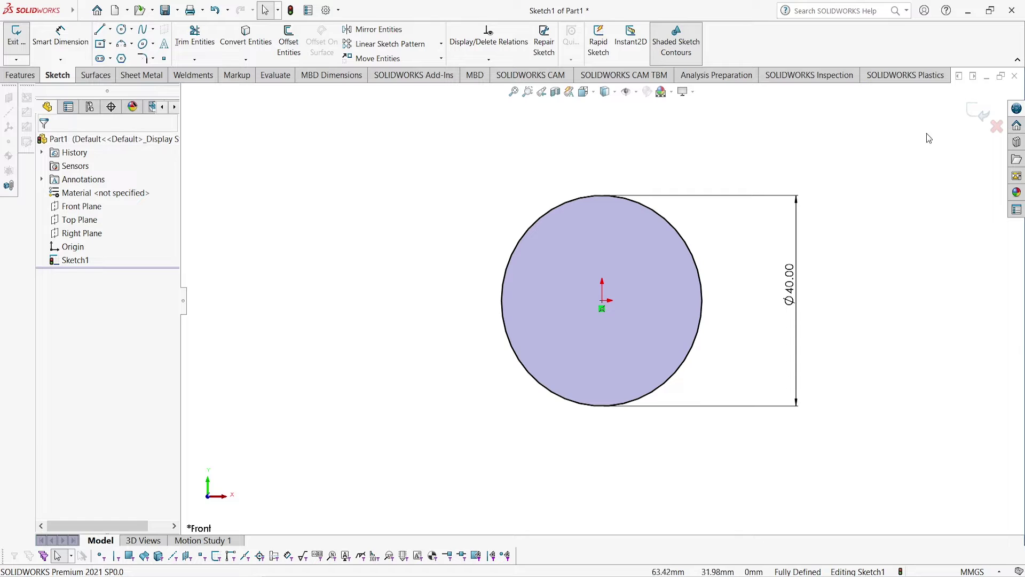
- Exit the sketch and extrude the Ø40 mm circle Blind 100 mm into a solid cylinder
{"action": "left_click", "coordinate": [982, 115]}
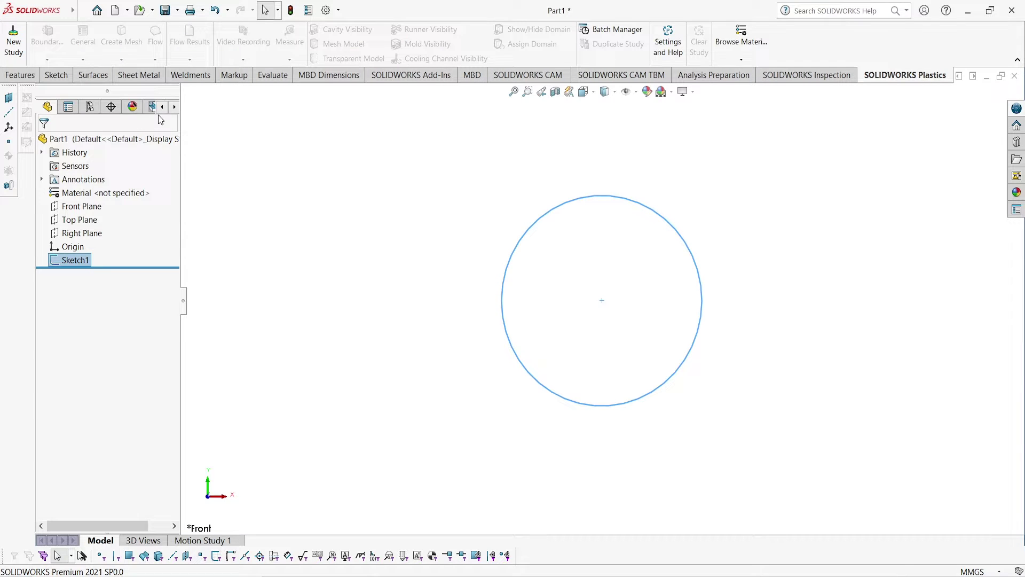
{"action": "left_click", "coordinate": [24, 76]}
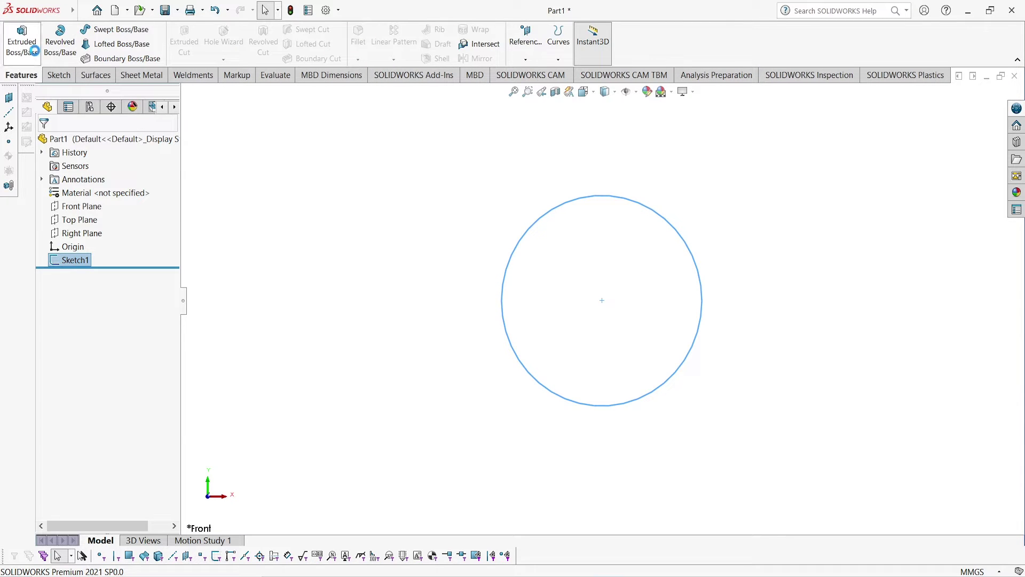
{"action": "left_click", "coordinate": [34, 50]}
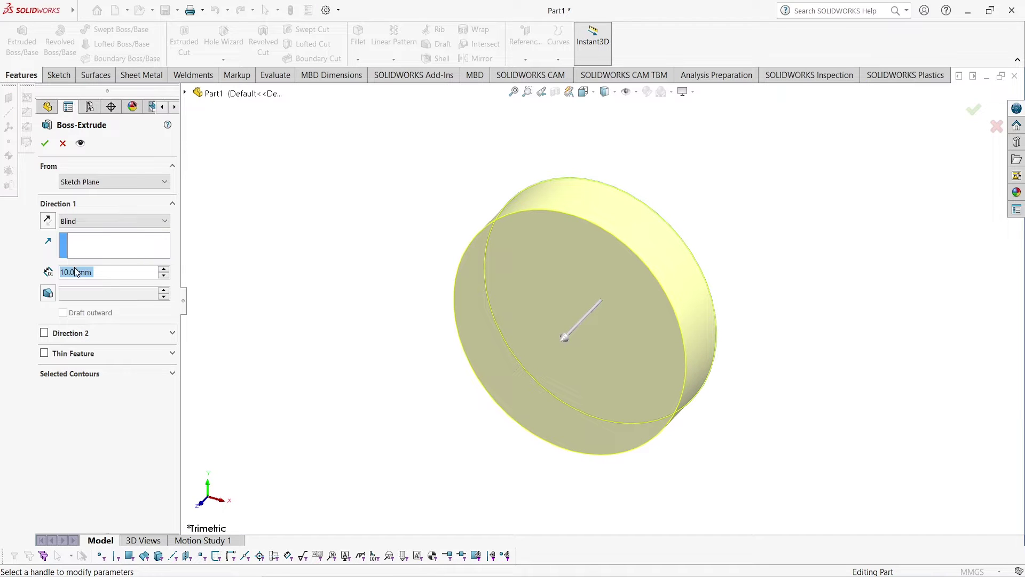
{"action": "key", "text": "BackSpace"}
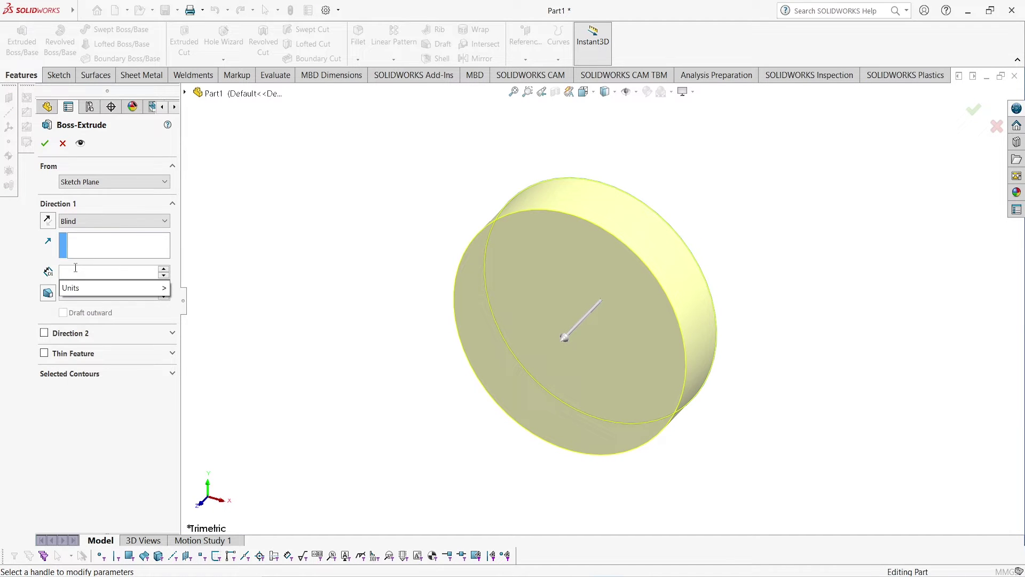
{"action": "type", "text": "100"}
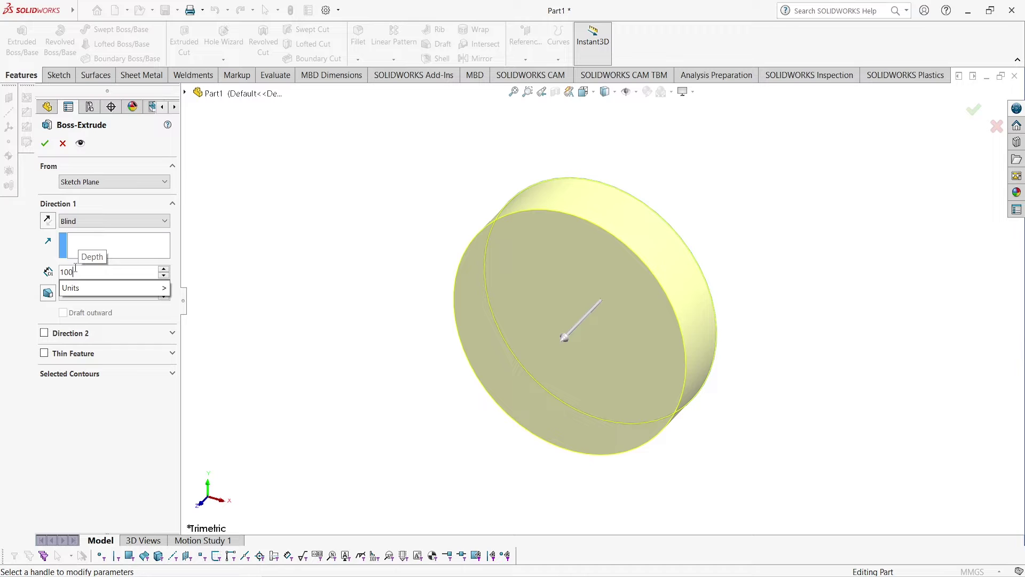
{"action": "key", "text": "Return"}
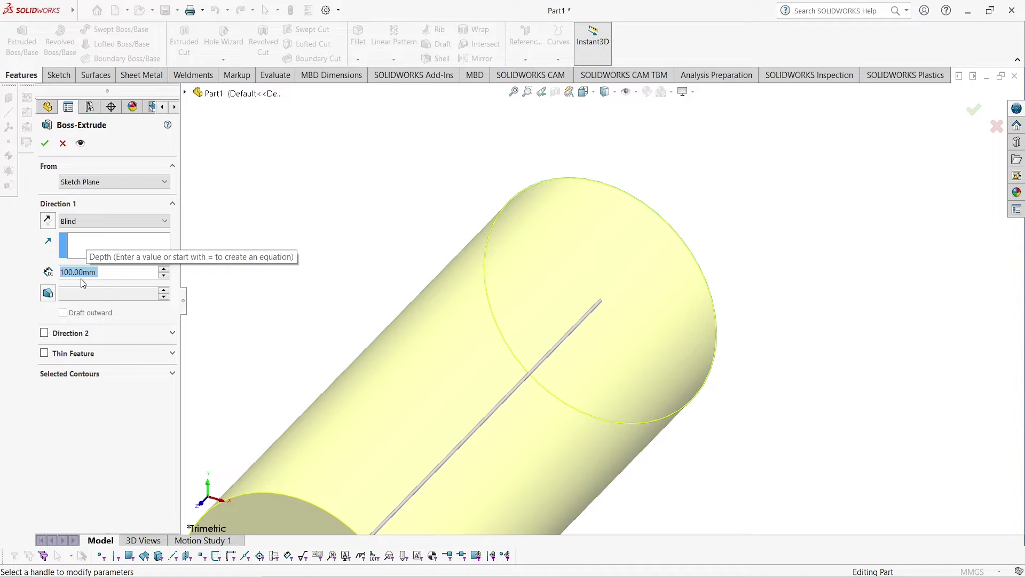
{"action": "left_click", "coordinate": [44, 143]}
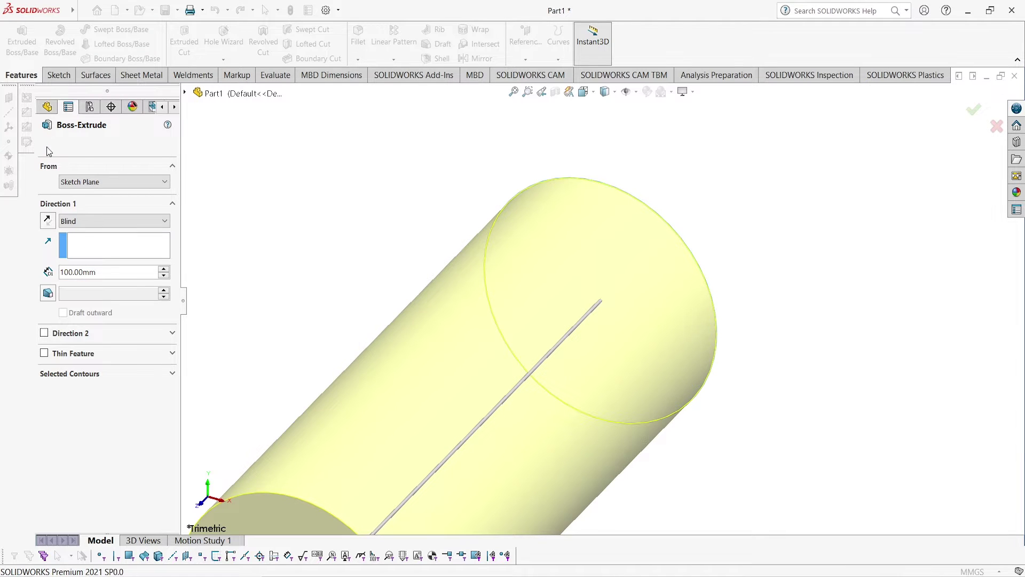
- Orbit the cylinder and set the view Normal To its circular end face
{"action": "scroll", "coordinate": [566, 288], "scroll_direction": "up", "scroll_amount": 3}
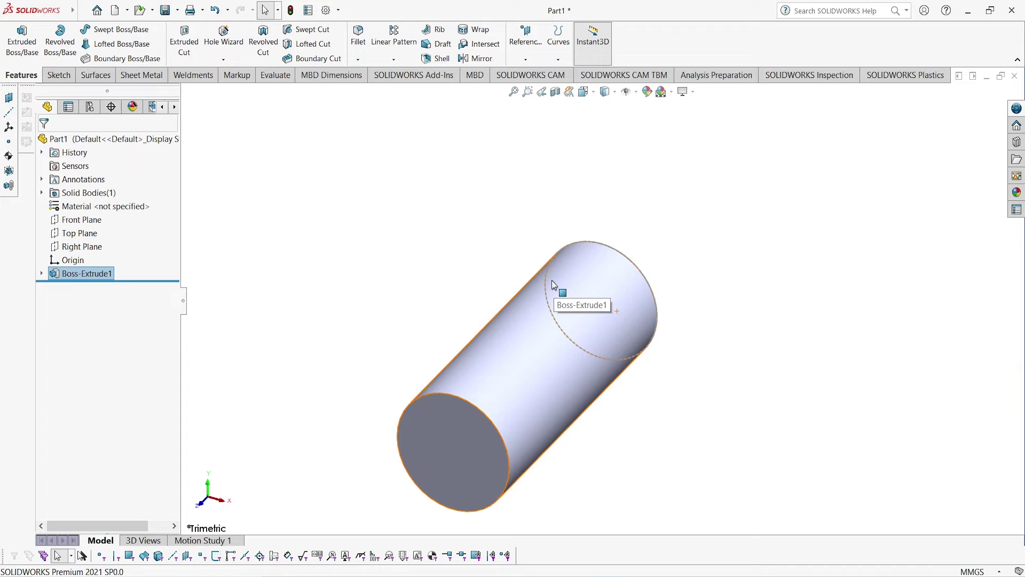
{"action": "scroll", "coordinate": [587, 331], "scroll_direction": "down", "scroll_amount": 3}
{"action": "scroll", "coordinate": [613, 361], "scroll_direction": "up", "scroll_amount": 3}
{"action": "scroll", "coordinate": [652, 400], "scroll_direction": "down", "scroll_amount": 2}
{"action": "scroll", "coordinate": [582, 432], "scroll_direction": "down", "scroll_amount": 1}
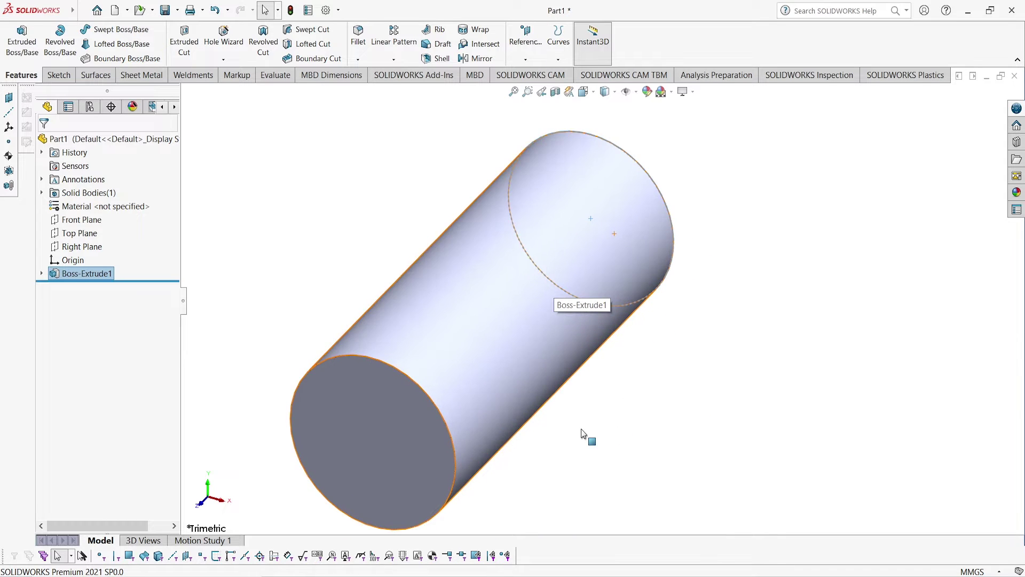
{"action": "scroll", "coordinate": [582, 433], "scroll_direction": "up", "scroll_amount": 2}
{"action": "left_click", "coordinate": [722, 334]}
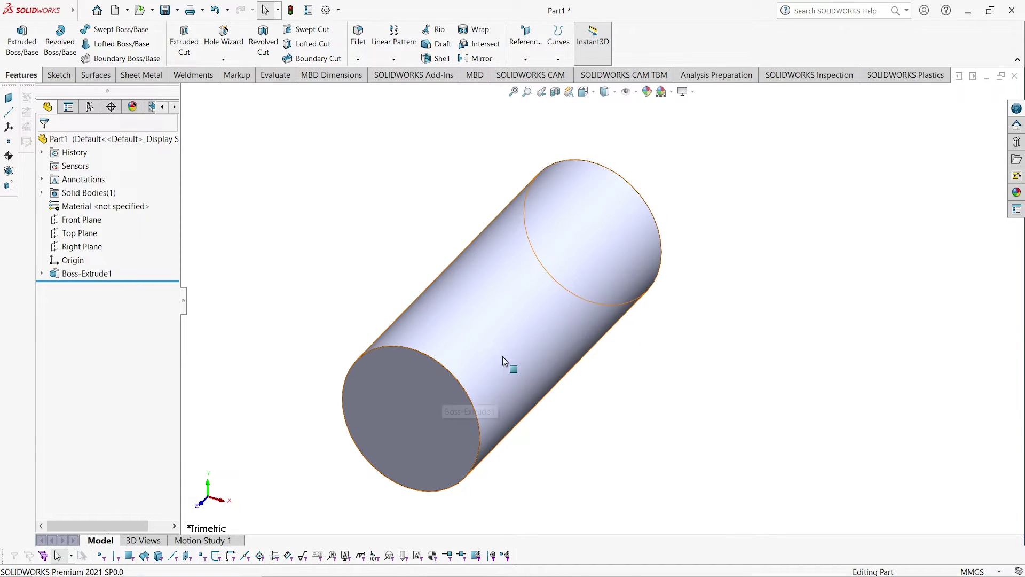
{"action": "middle_click_drag", "start_coordinate": [787, 187], "coordinate": [629, 326]}
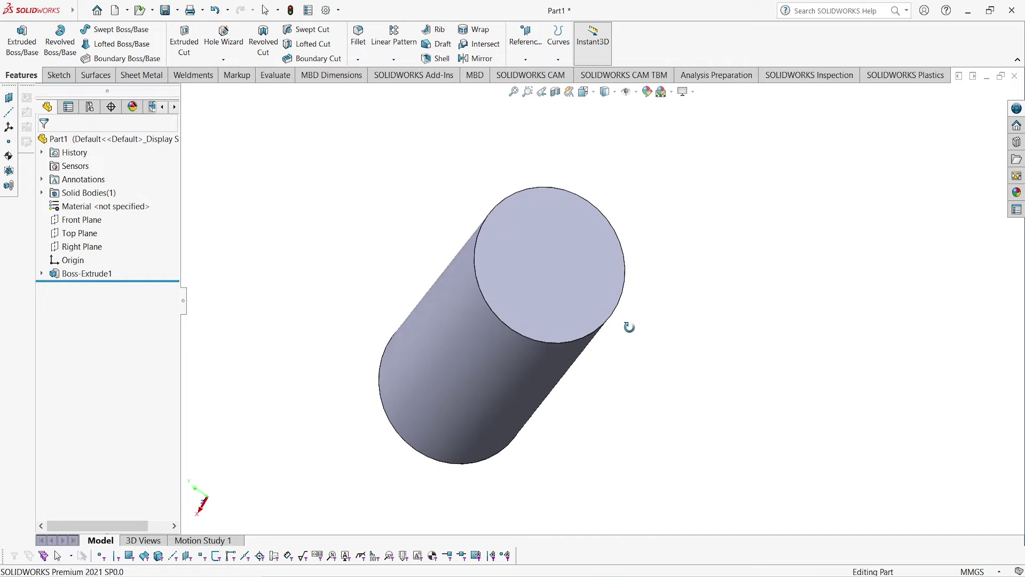
{"action": "left_click", "coordinate": [553, 274]}
{"action": "right_click", "coordinate": [541, 216]}
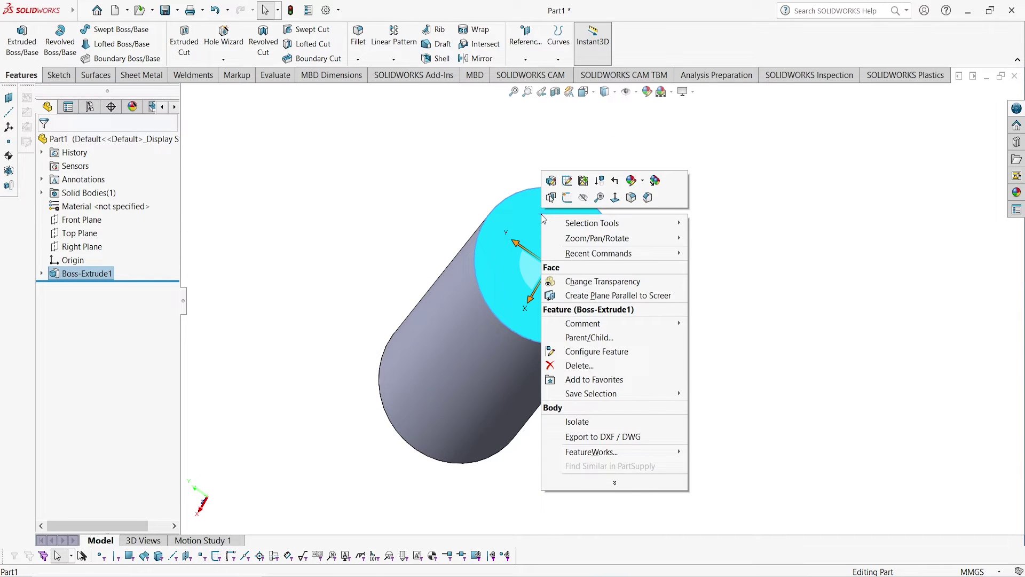
{"action": "left_click", "coordinate": [615, 198]}
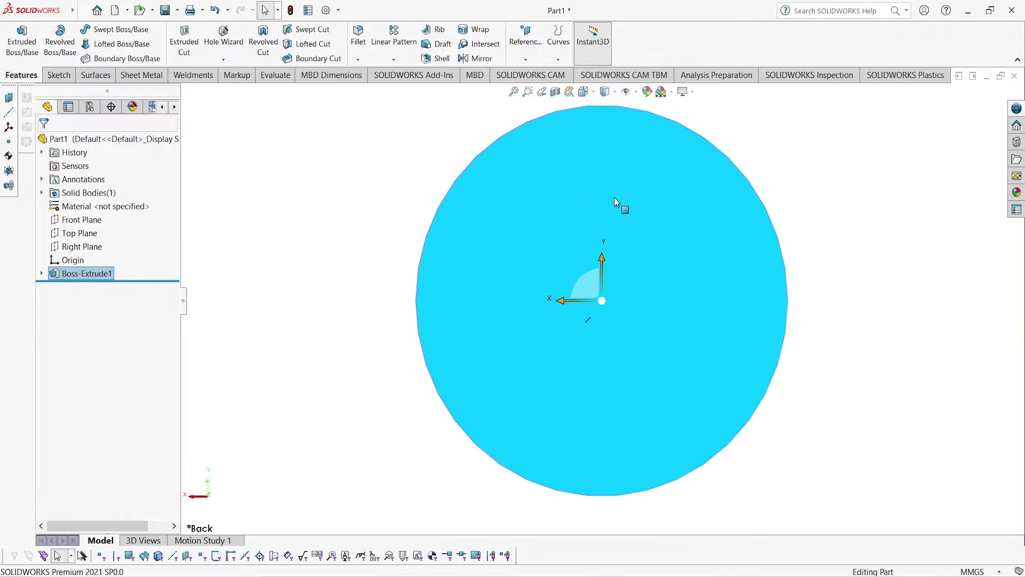
- Draw a 20 mm radius circle centred on the origin on the end face
{"action": "left_click", "coordinate": [59, 75]}
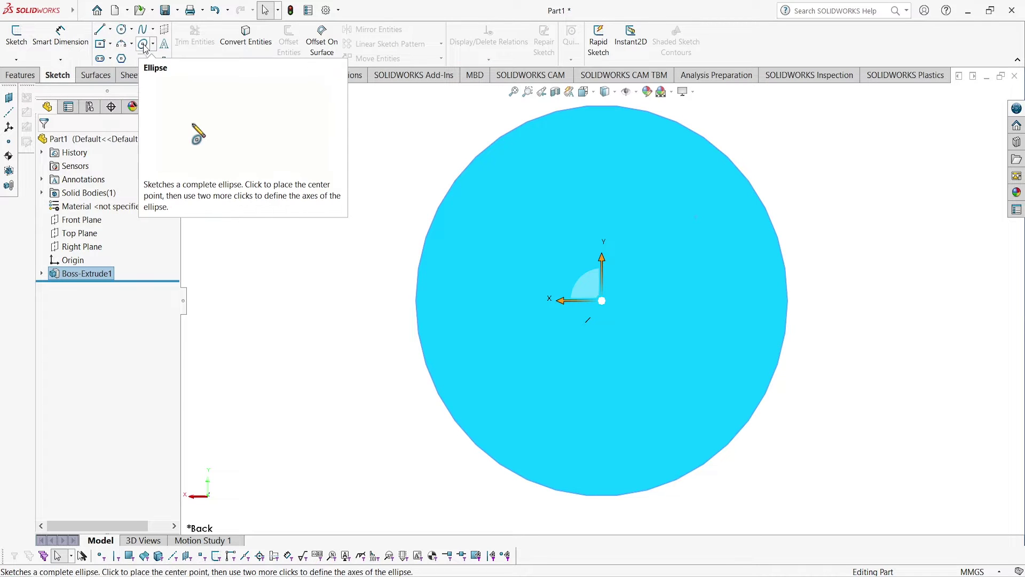
{"action": "left_click", "coordinate": [135, 33]}
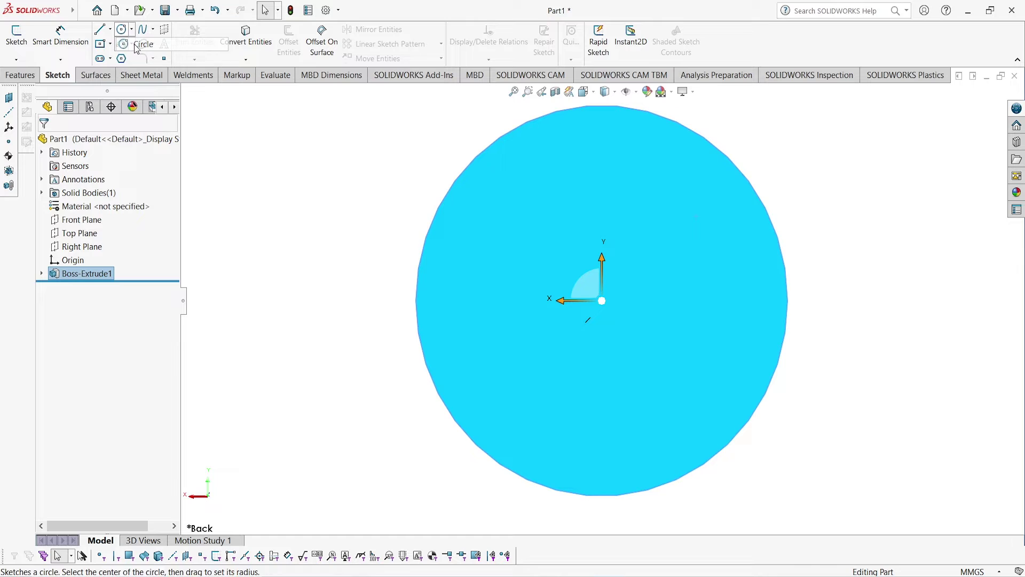
{"action": "left_click", "coordinate": [602, 300]}
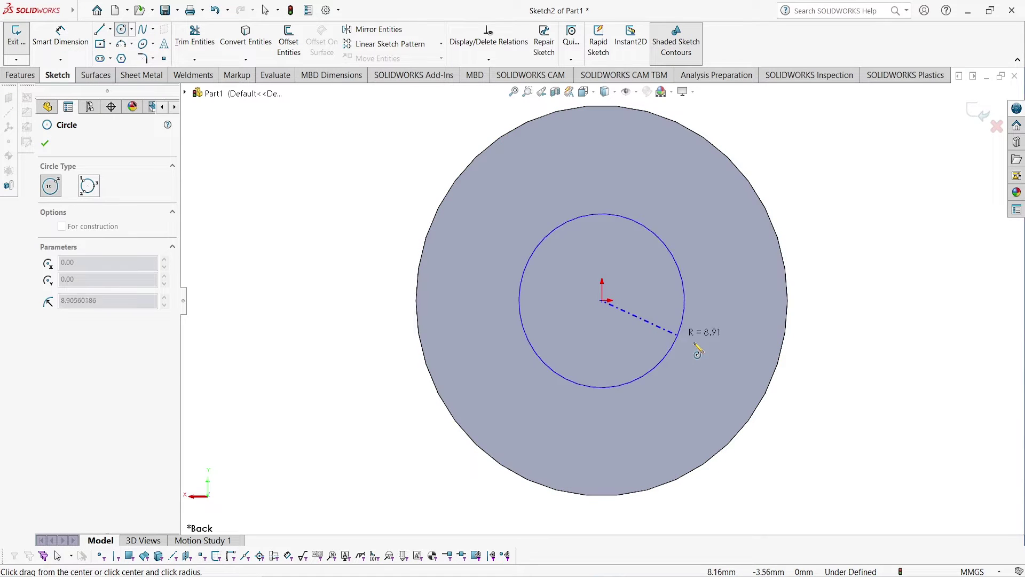
{"action": "left_click", "coordinate": [772, 380]}
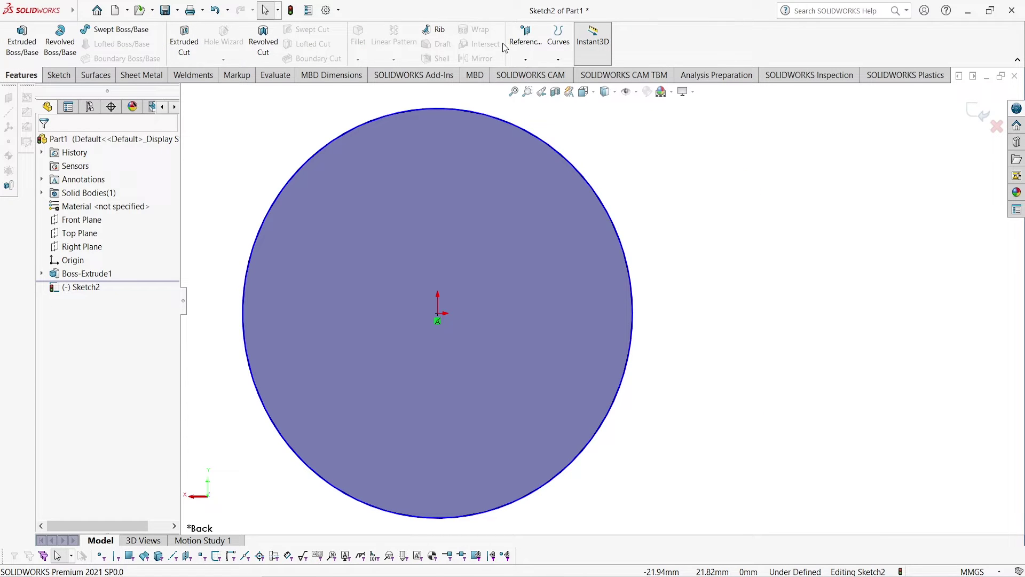
- Create a helix from the circle: 100 mm pitch, 0° start angle, direction reversed
{"action": "left_click", "coordinate": [556, 60]}
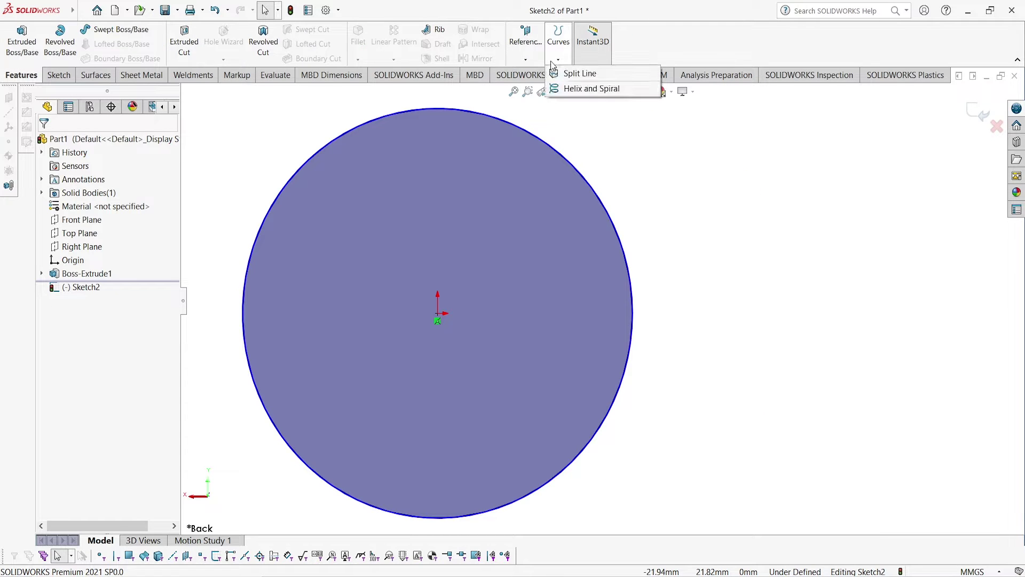
{"action": "left_click", "coordinate": [558, 88]}
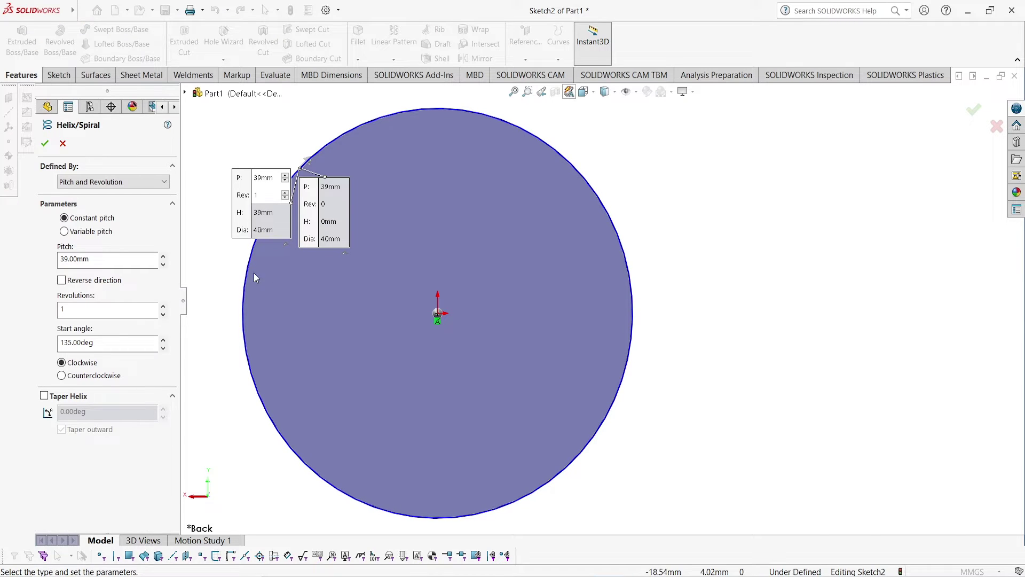
{"action": "double_click", "coordinate": [82, 343]}
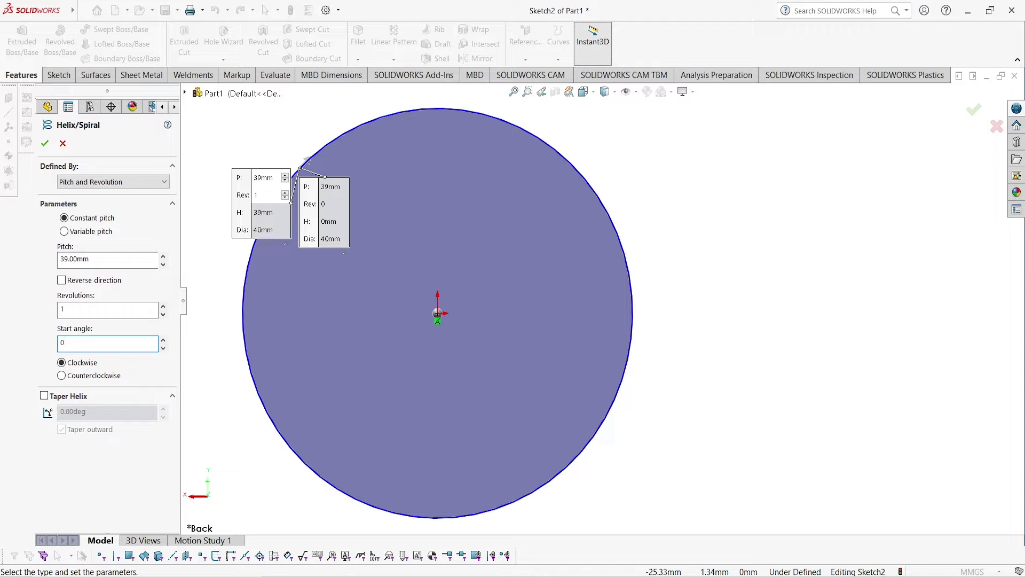
{"action": "key", "text": "Return"}
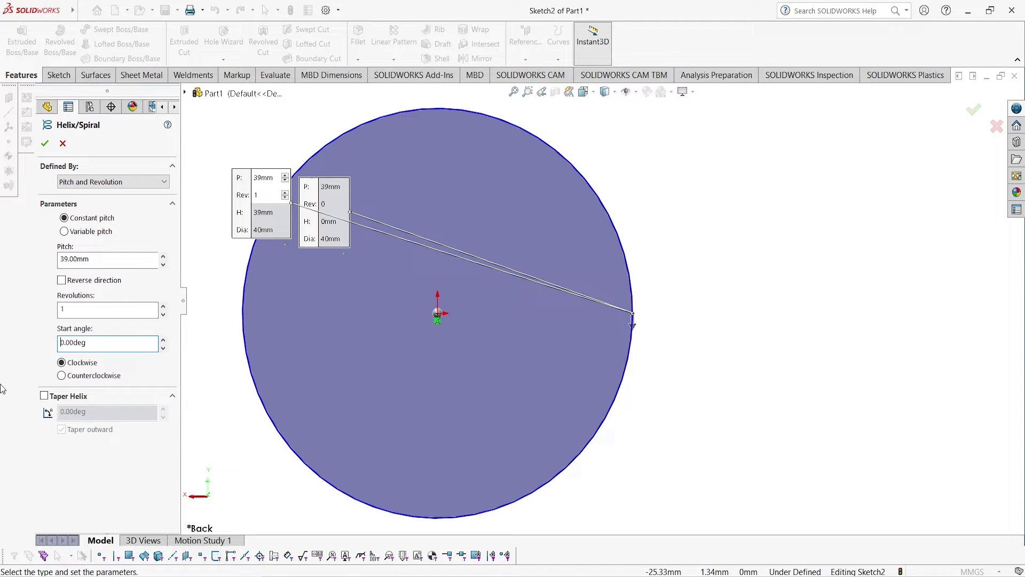
{"action": "double_click", "coordinate": [74, 259]}
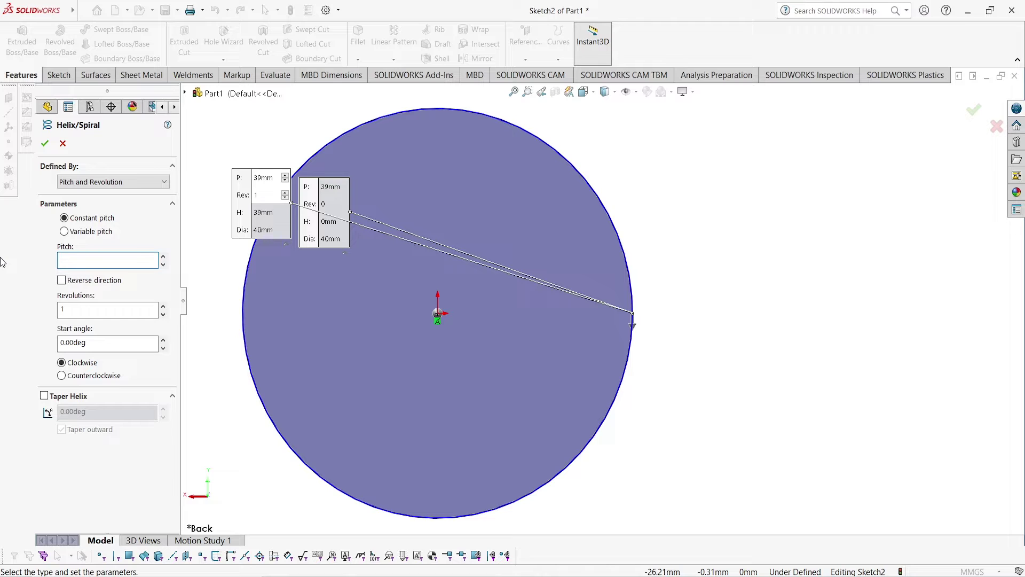
{"action": "type", "text": "100"}
{"action": "key", "text": "Return"}
{"action": "left_click", "coordinate": [61, 280]}
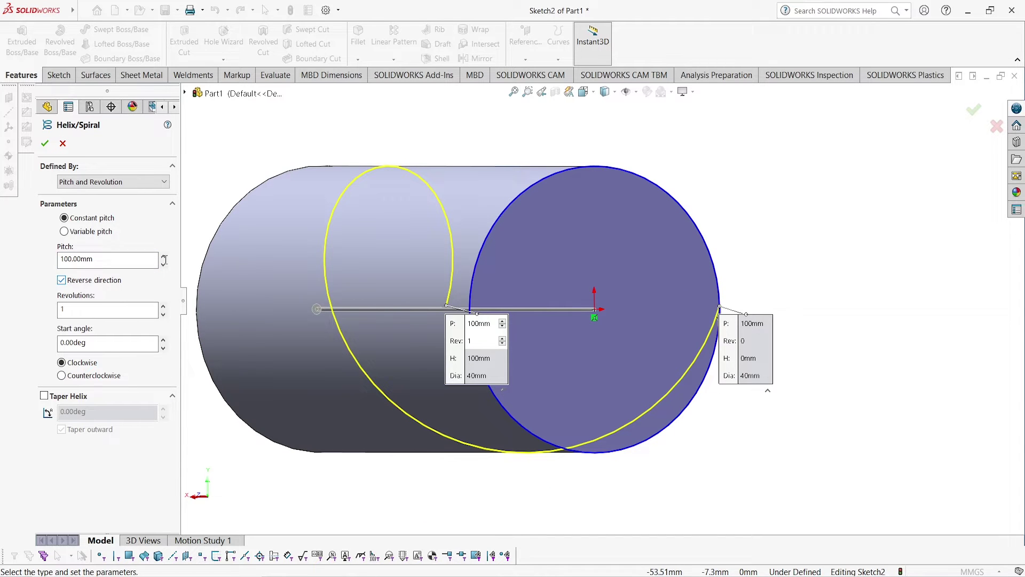
{"action": "middle_click_drag", "start_coordinate": [751, 242], "coordinate": [668, 283]}
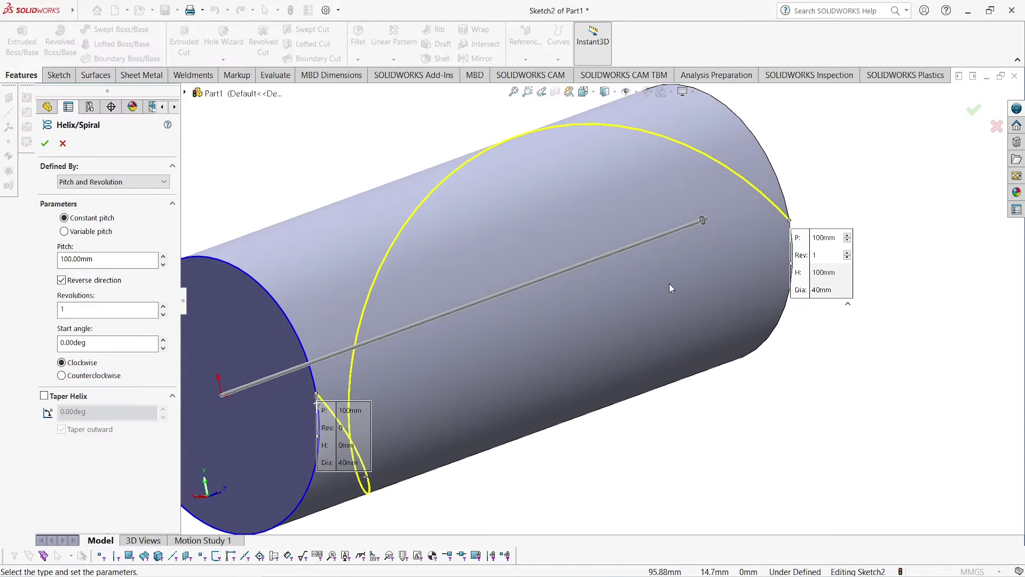
{"action": "left_click", "coordinate": [42, 142]}
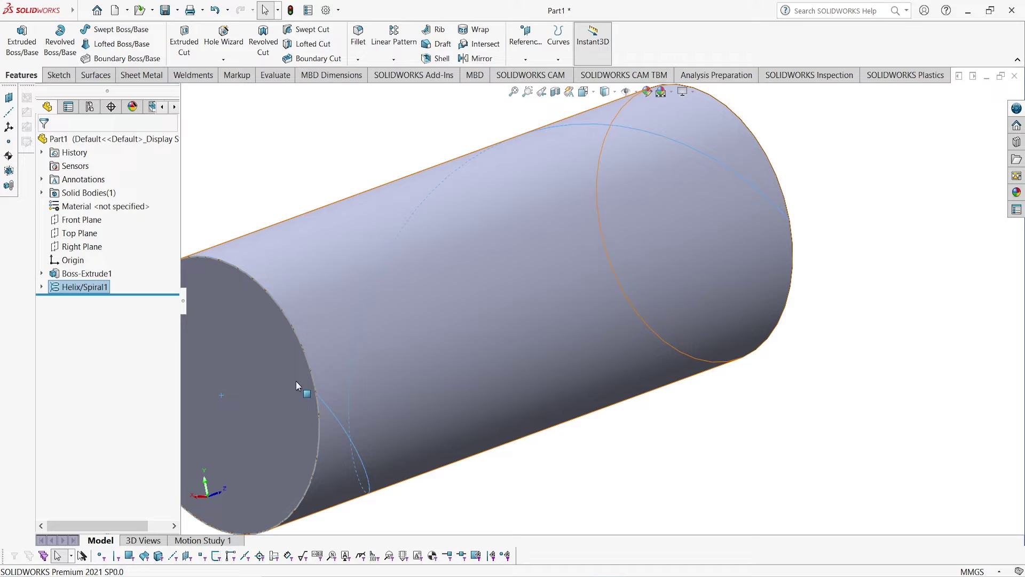
- Face the end face and draw a centre rectangle straddling the cylinder's outer edge
{"action": "right_click", "coordinate": [270, 369]}
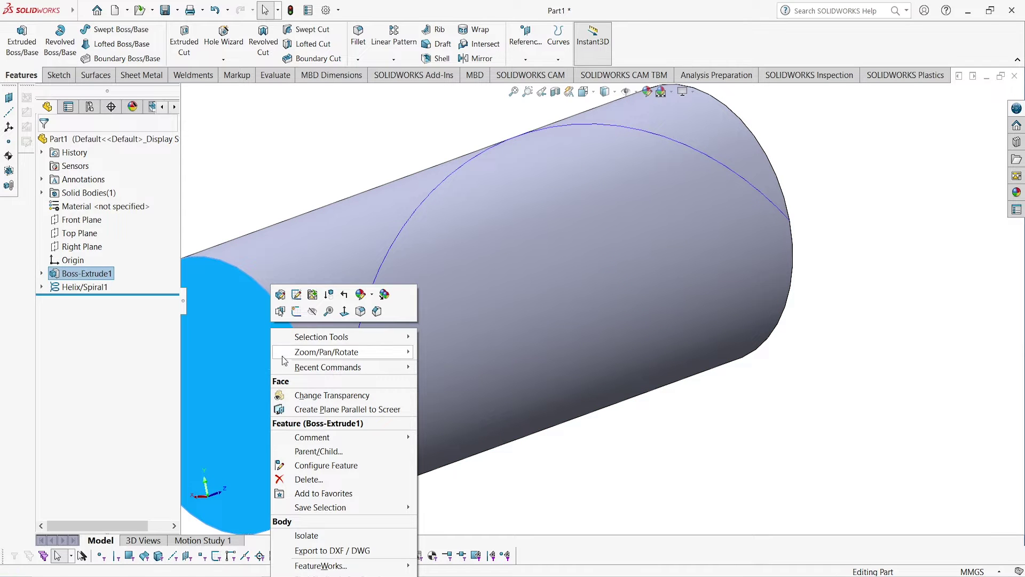
{"action": "left_click", "coordinate": [350, 312]}
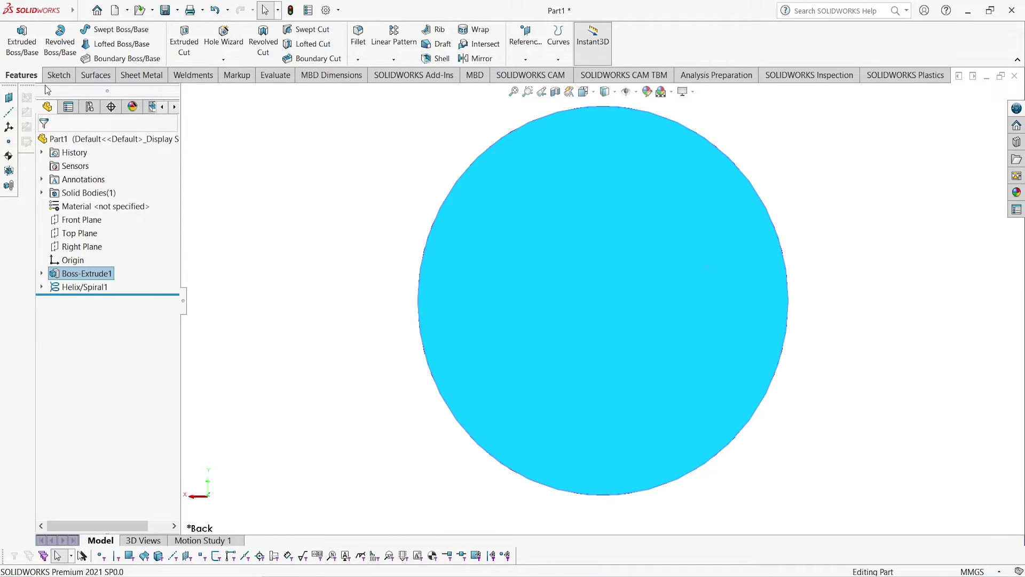
{"action": "left_click", "coordinate": [59, 75]}
{"action": "left_click", "coordinate": [109, 44]}
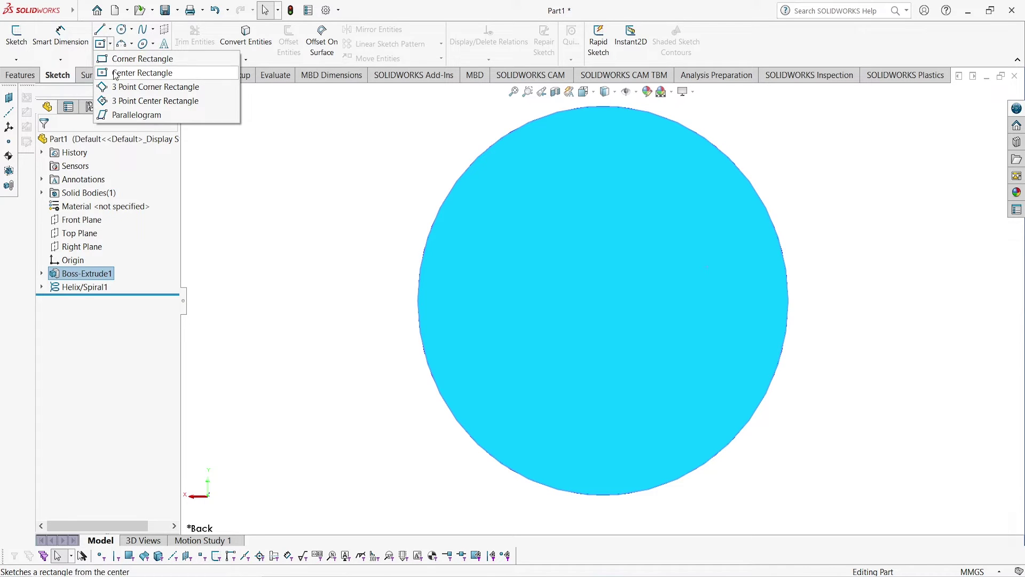
{"action": "left_click", "coordinate": [142, 72]}
{"action": "scroll", "coordinate": [644, 407], "scroll_direction": "down", "scroll_amount": 5}
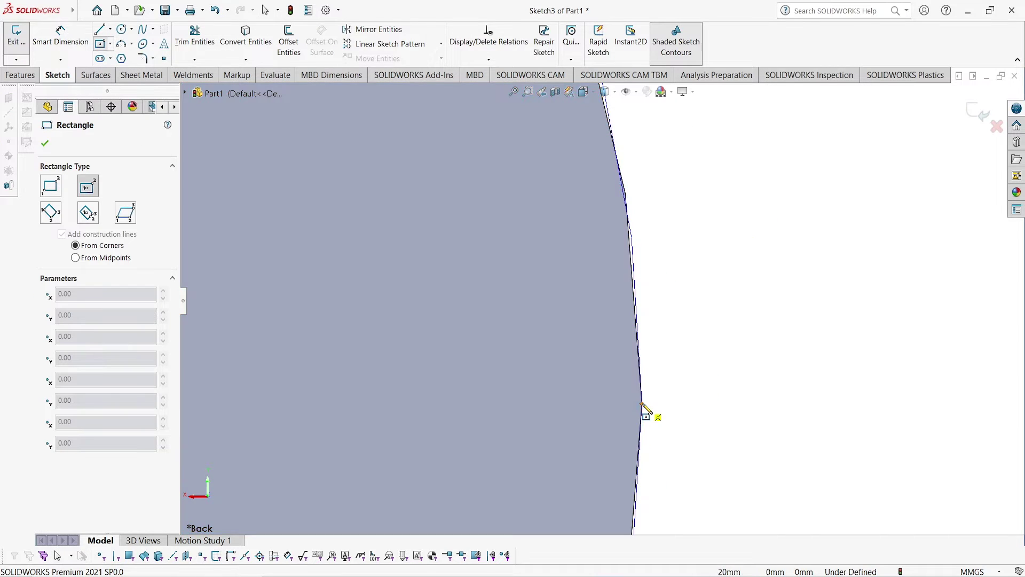
{"action": "left_click", "coordinate": [641, 403]}
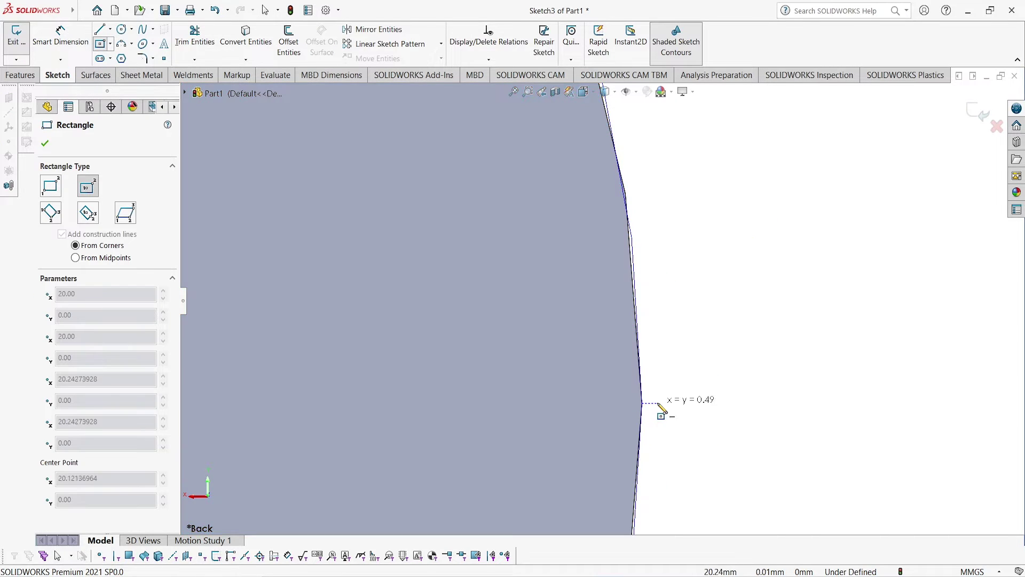
{"action": "left_click", "coordinate": [686, 437]}
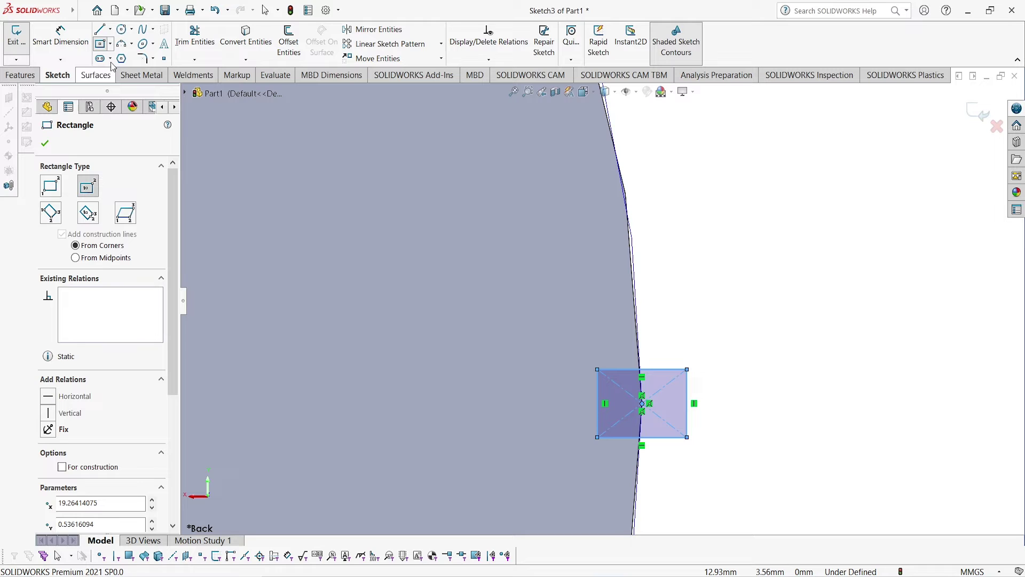
{"action": "left_click", "coordinate": [109, 31]}
{"action": "left_click", "coordinate": [118, 44]}
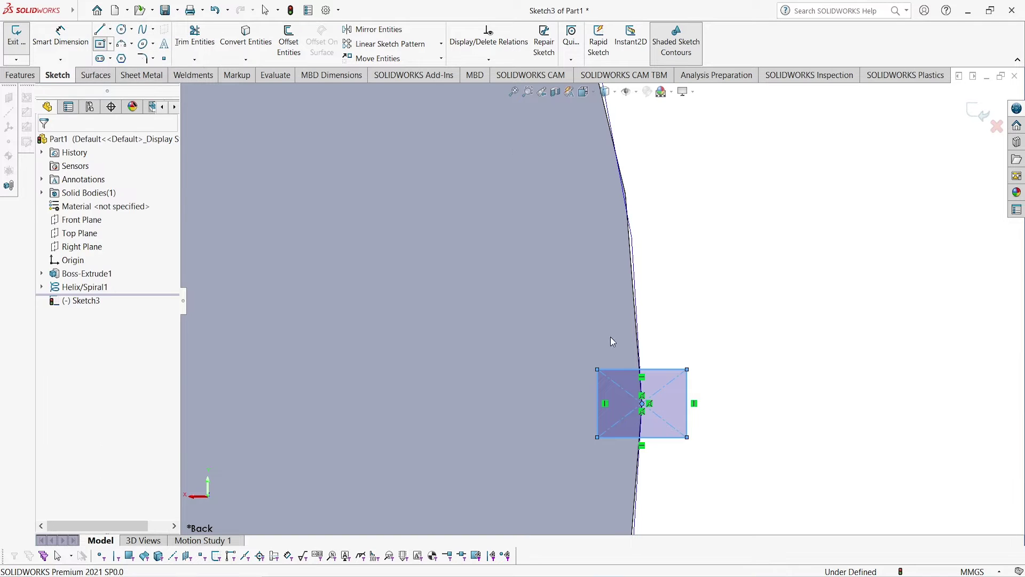
{"action": "scroll", "coordinate": [602, 395], "scroll_direction": "down", "scroll_amount": 2}
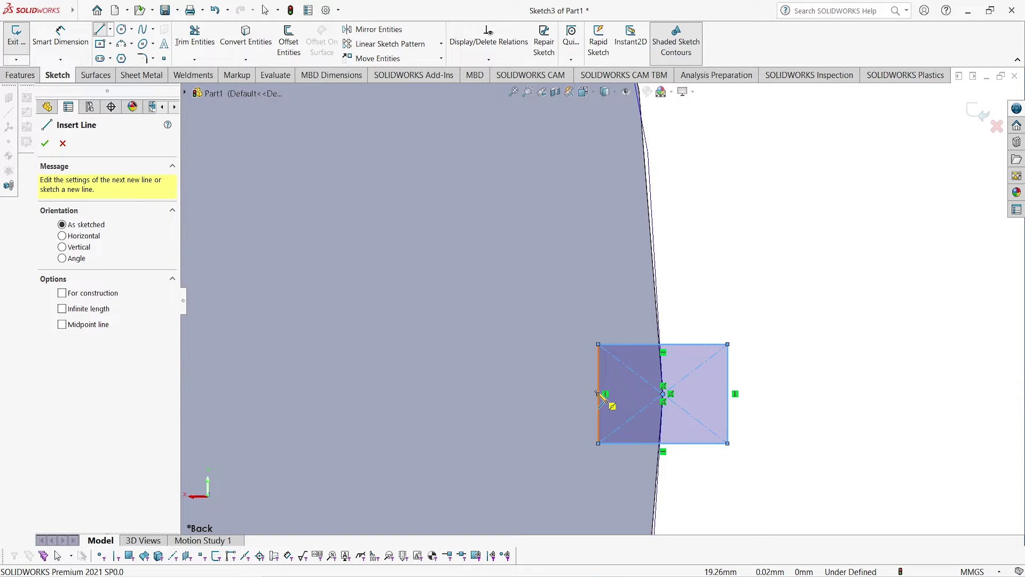
- Draw two slanted lines from the square's left-side midpoint to its top and bottom corners
{"action": "left_click", "coordinate": [598, 394]}
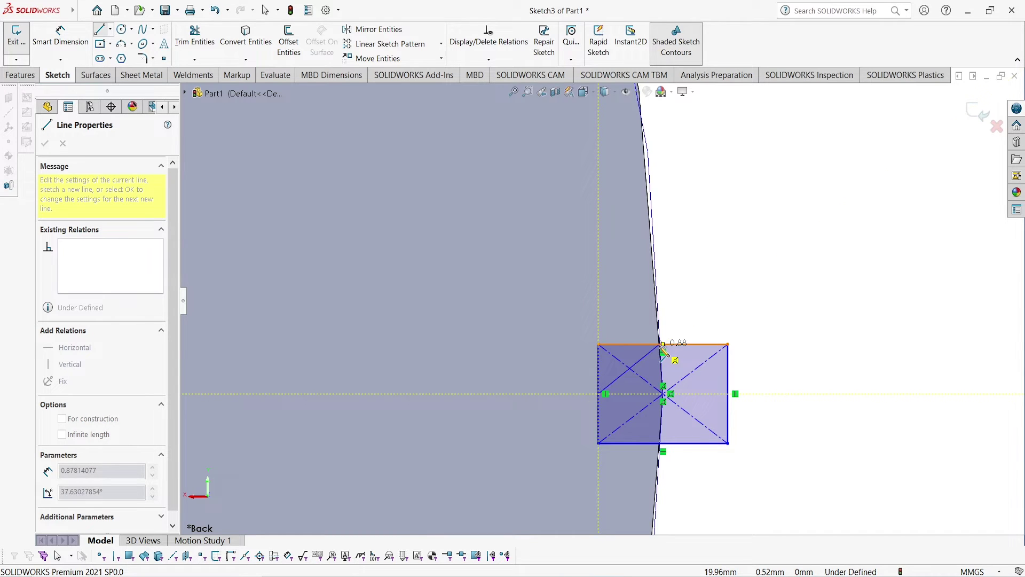
{"action": "left_click", "coordinate": [663, 345]}
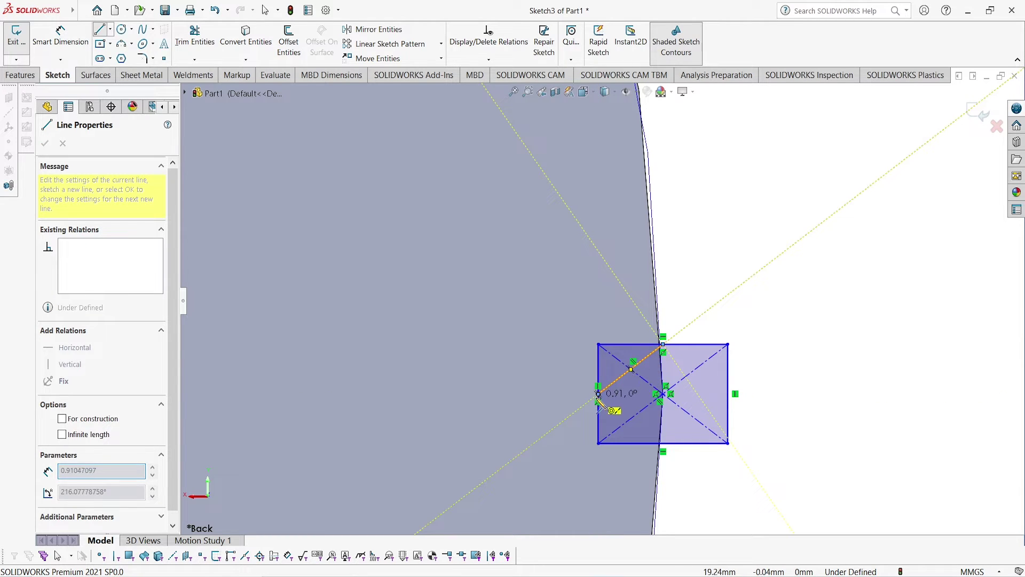
{"action": "right_click", "coordinate": [778, 291]}
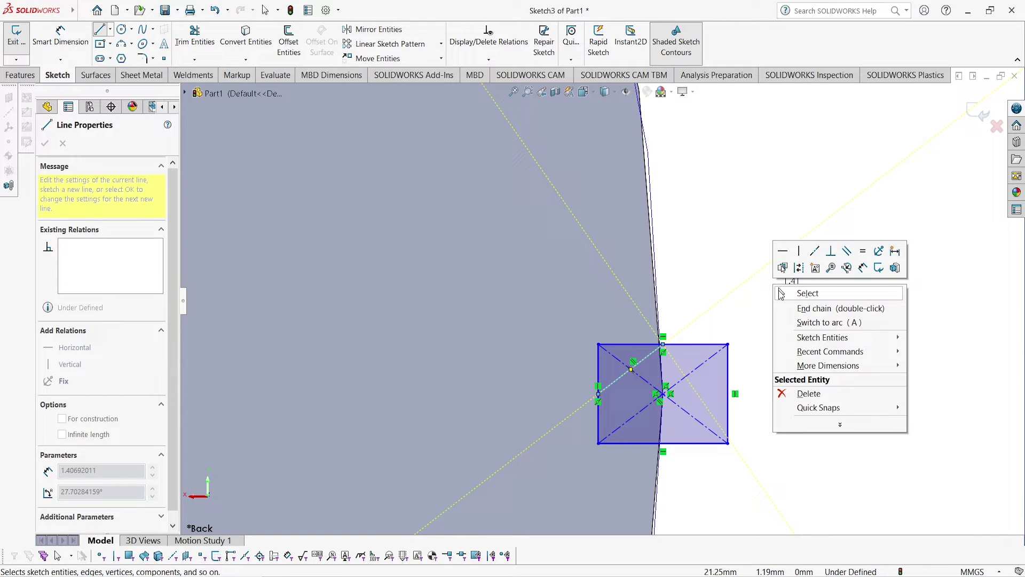
{"action": "left_click", "coordinate": [796, 267]}
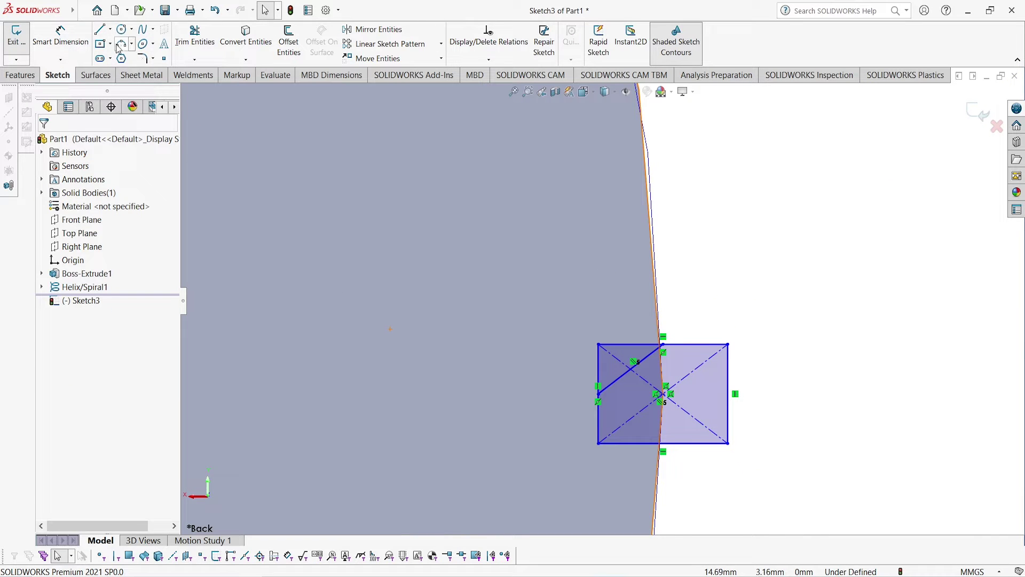
{"action": "left_click", "coordinate": [100, 29]}
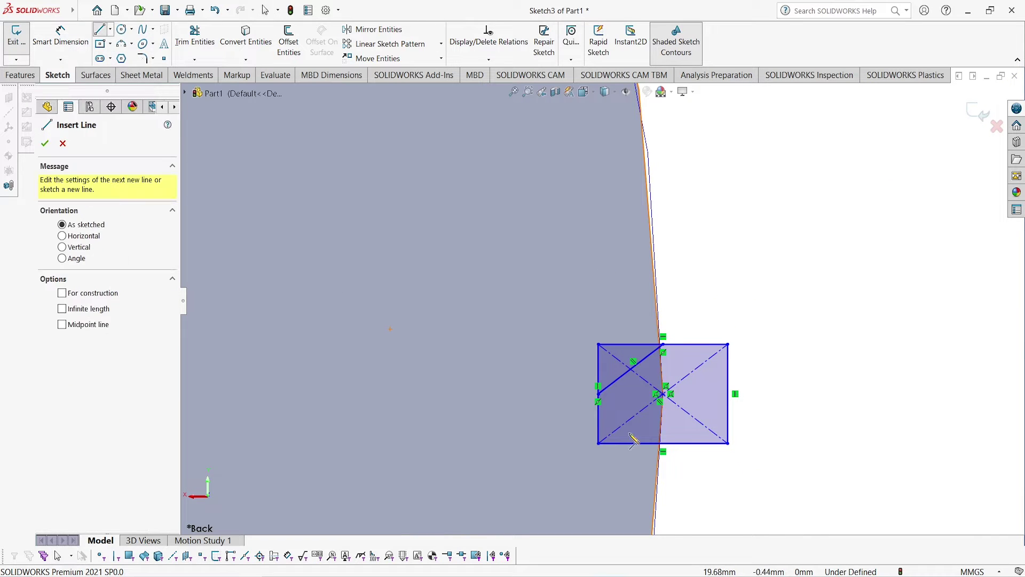
{"action": "left_click", "coordinate": [598, 394]}
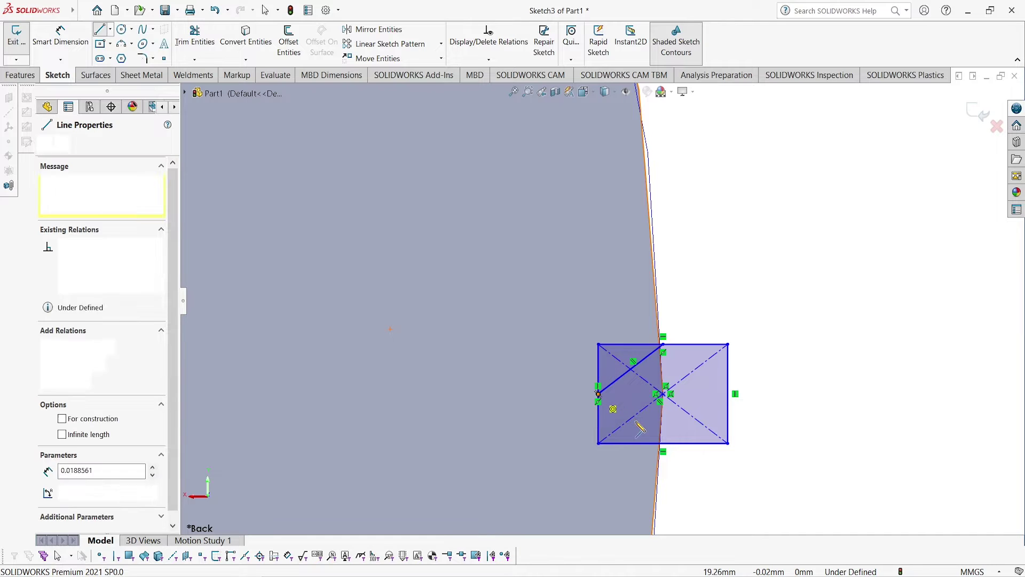
{"action": "left_click", "coordinate": [663, 443]}
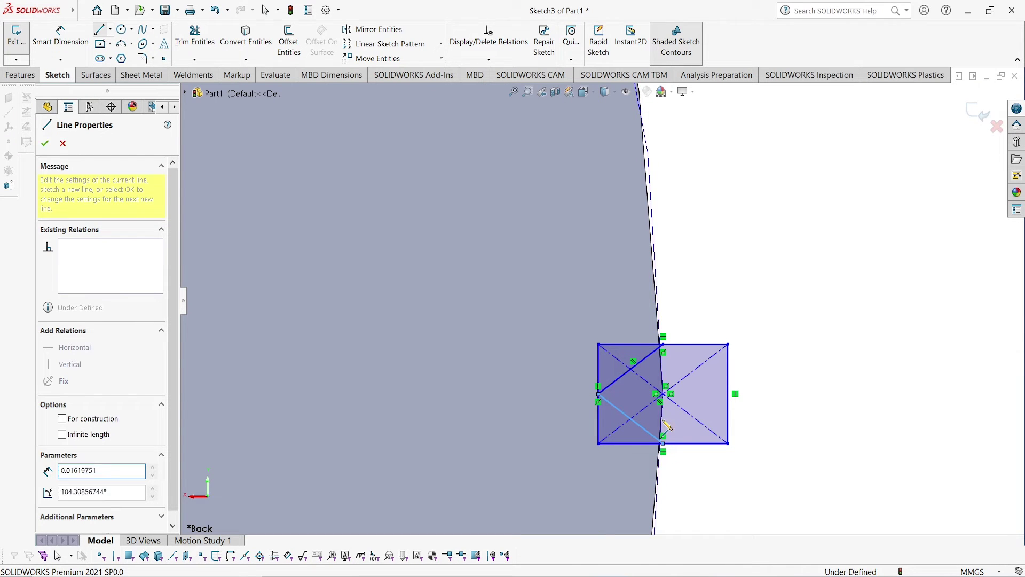
{"action": "right_click", "coordinate": [699, 255]}
{"action": "key", "text": "Escape"}
{"action": "key", "text": "Escape"}
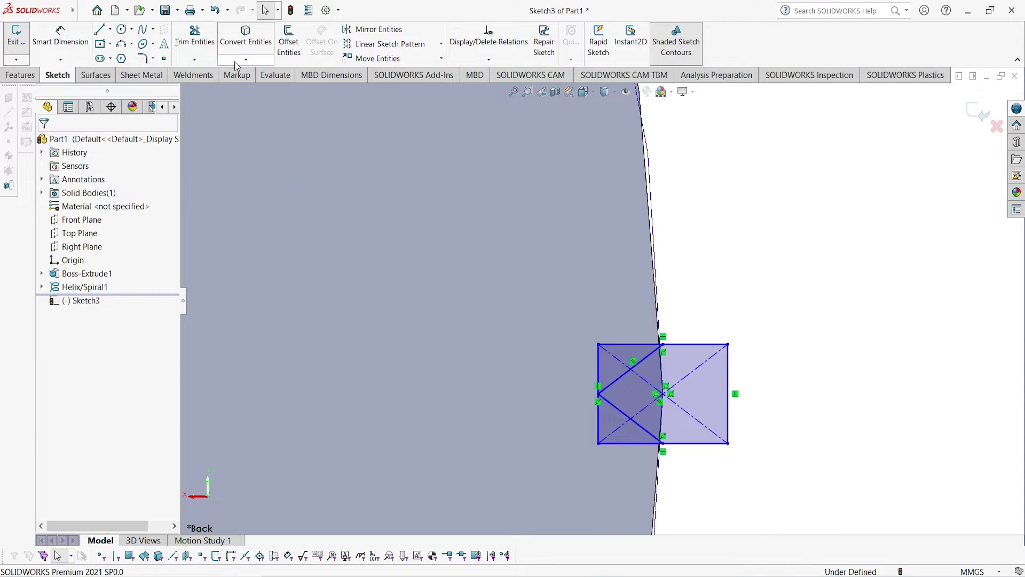
- Trim away the square's top, left and bottom-left edges, accepting the relation warnings
{"action": "left_click", "coordinate": [188, 44]}
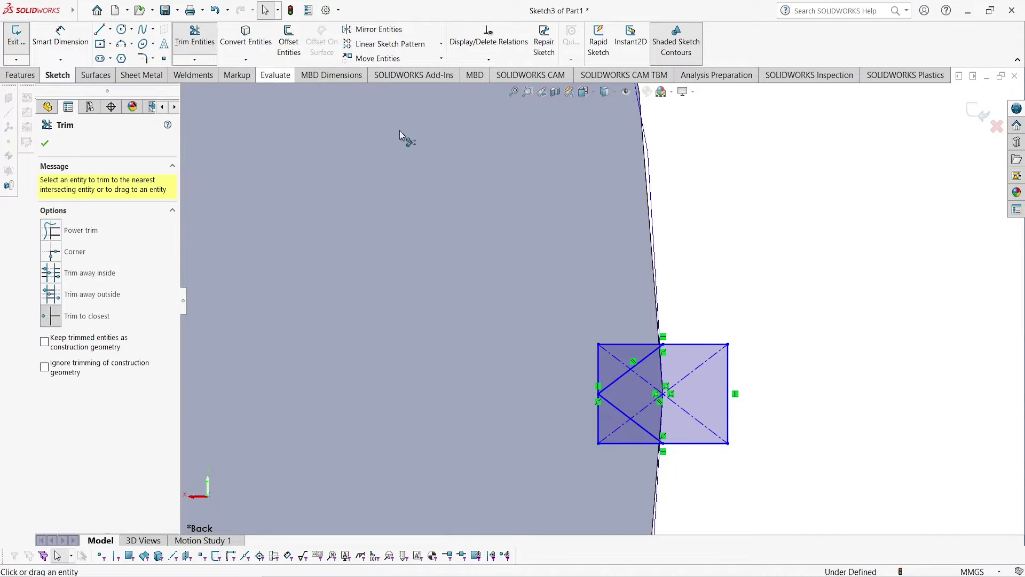
{"action": "left_click", "coordinate": [605, 346]}
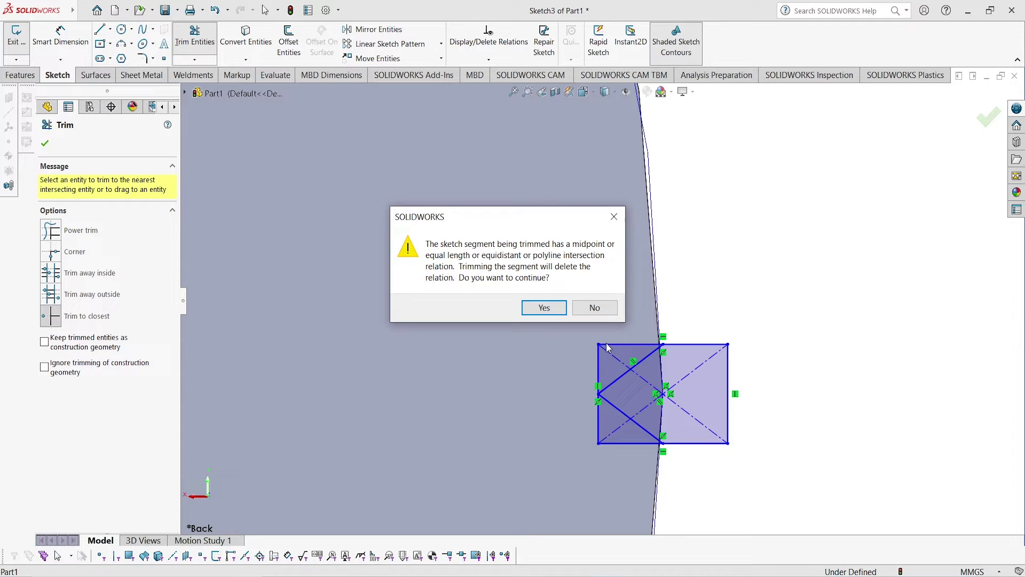
{"action": "left_click", "coordinate": [550, 309]}
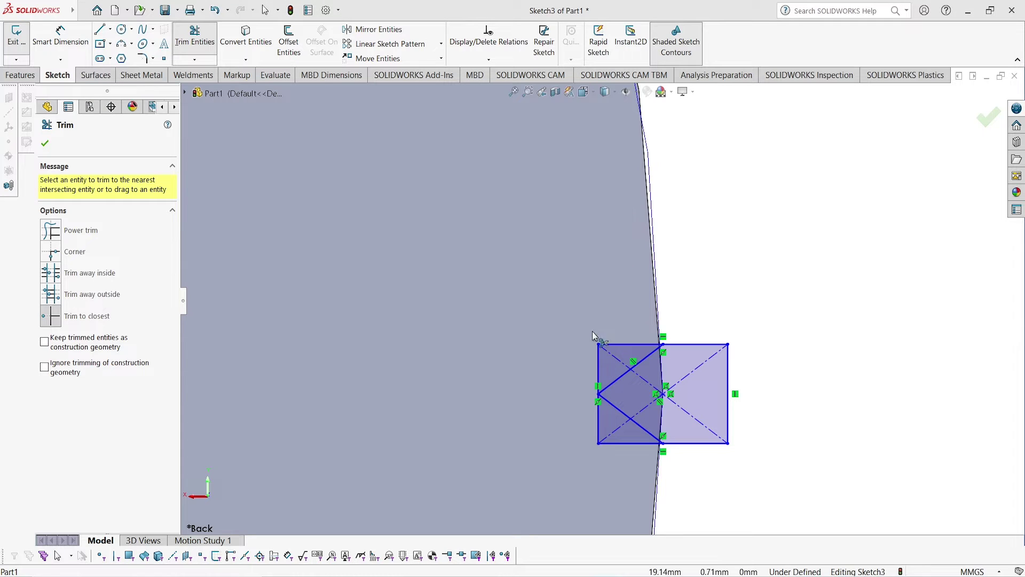
{"action": "left_click", "coordinate": [618, 365]}
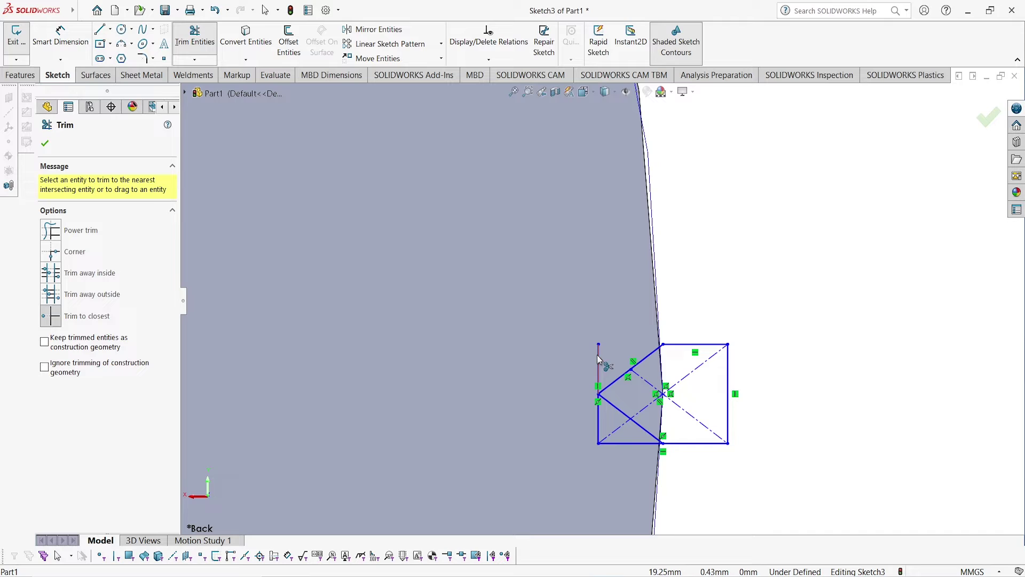
{"action": "left_click", "coordinate": [599, 359]}
{"action": "left_click", "coordinate": [553, 310]}
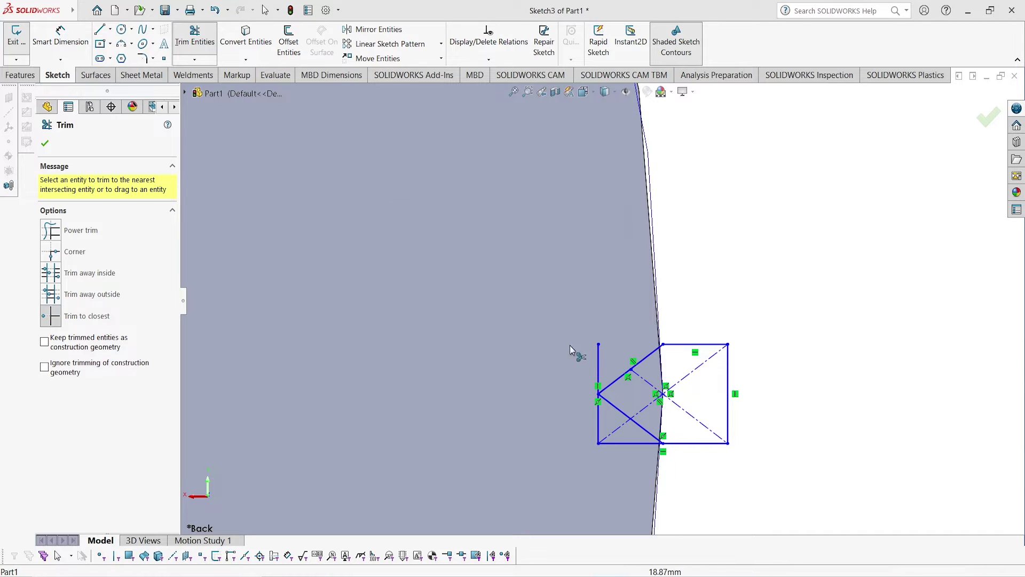
{"action": "left_click", "coordinate": [599, 418]}
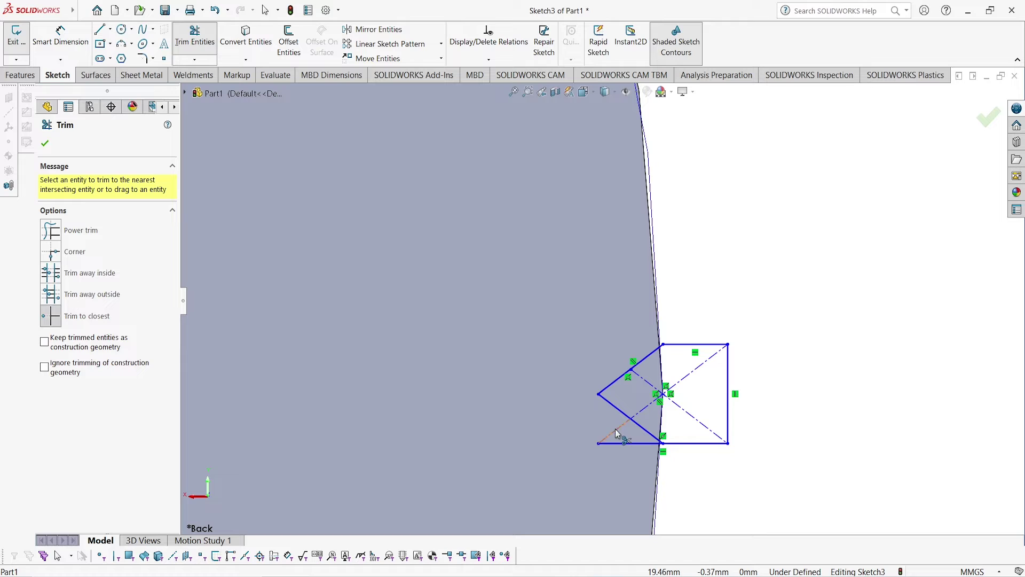
{"action": "left_click", "coordinate": [615, 430]}
{"action": "left_click", "coordinate": [625, 442]}
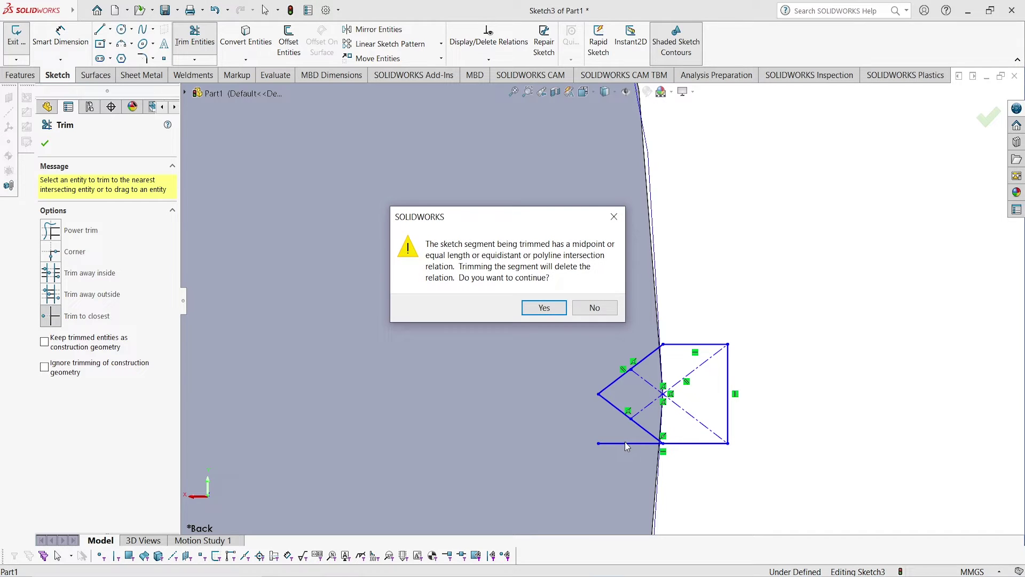
{"action": "left_click", "coordinate": [546, 309]}
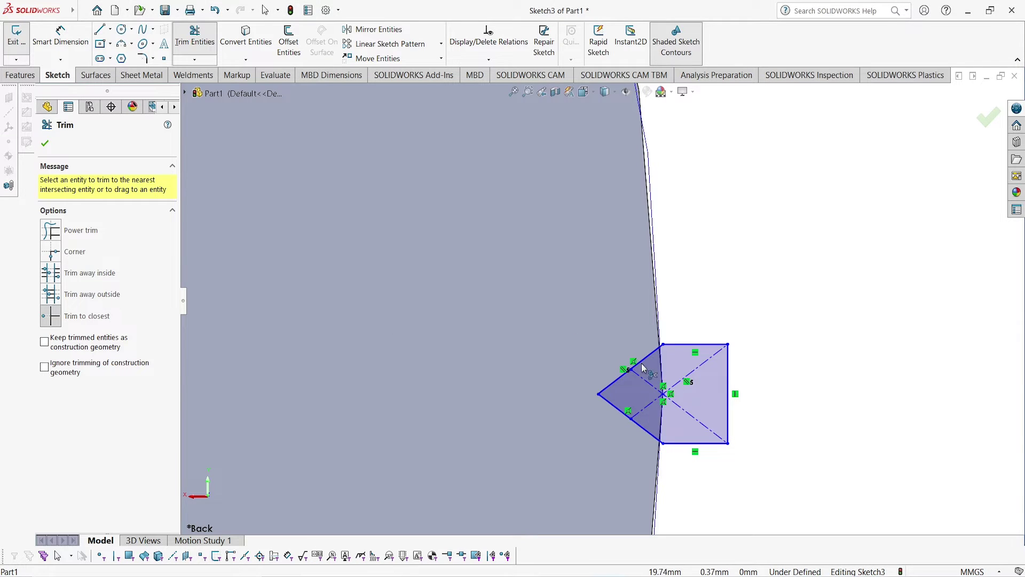
- Trim the construction diagonals, exit the sketch, and select Sketch3 as the profile
{"action": "left_click", "coordinate": [653, 405]}
{"action": "left_click", "coordinate": [691, 372]}
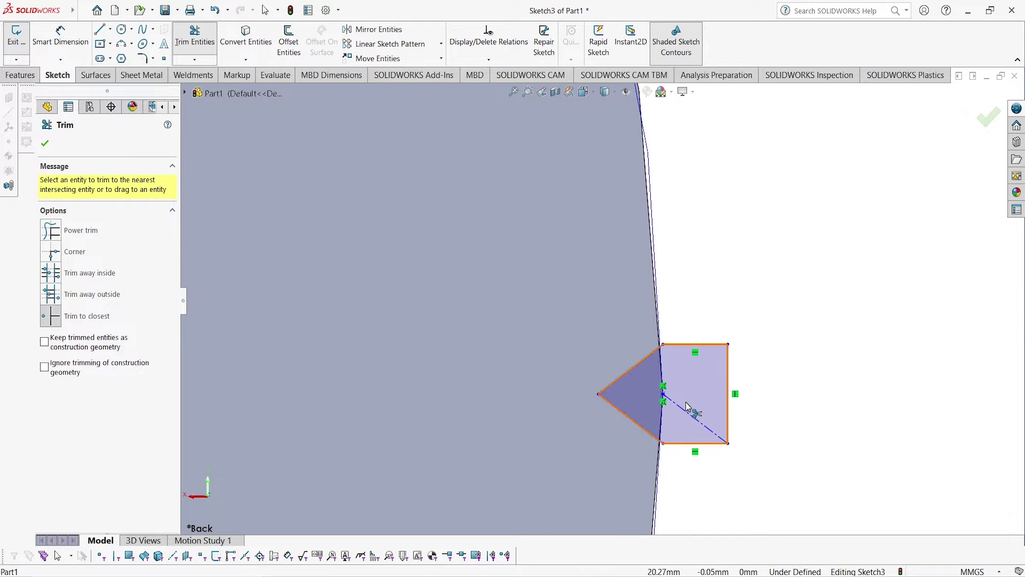
{"action": "left_click", "coordinate": [684, 410]}
{"action": "left_click", "coordinate": [985, 117]}
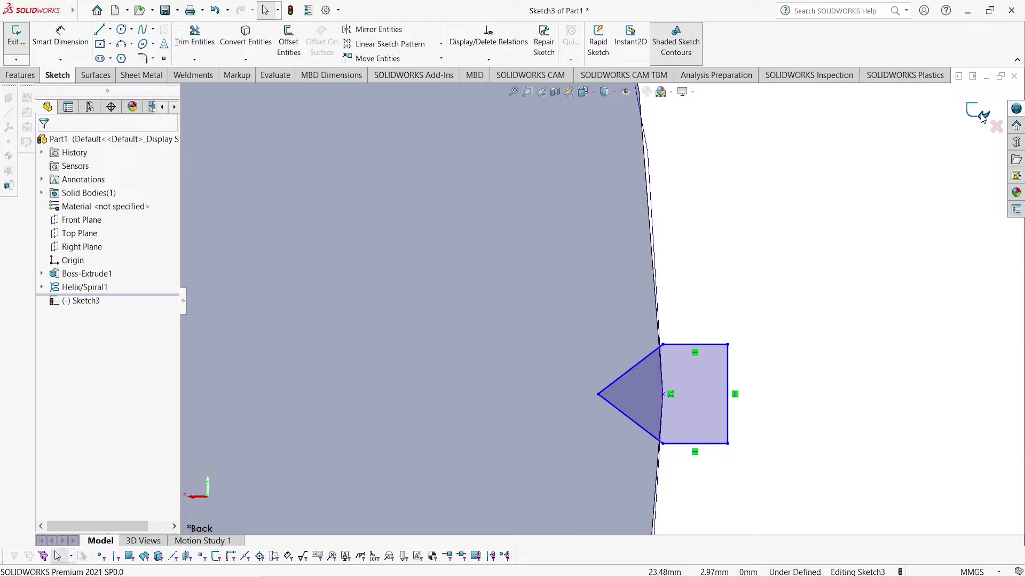
{"action": "left_click", "coordinate": [983, 113]}
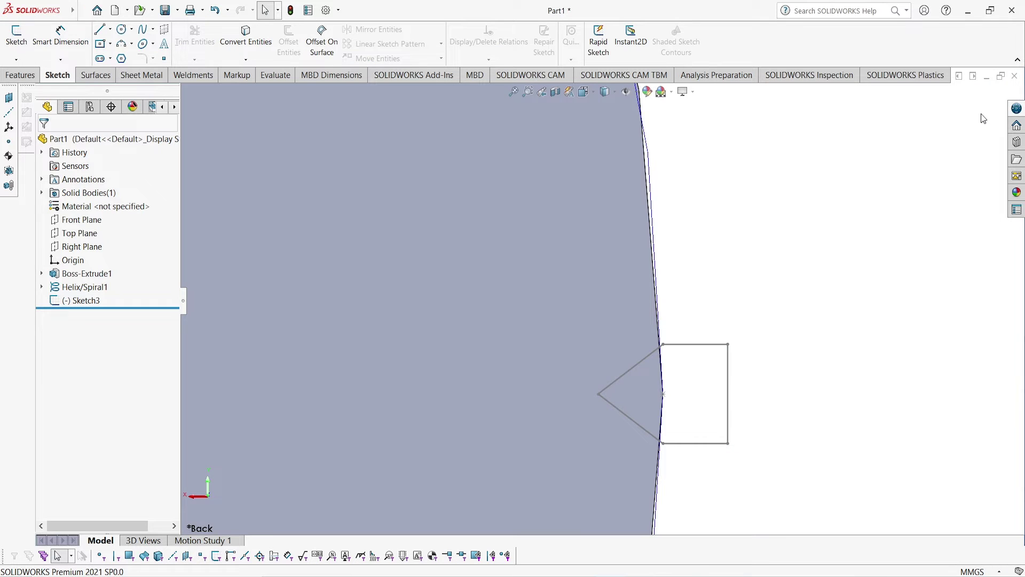
{"action": "left_click", "coordinate": [89, 302]}
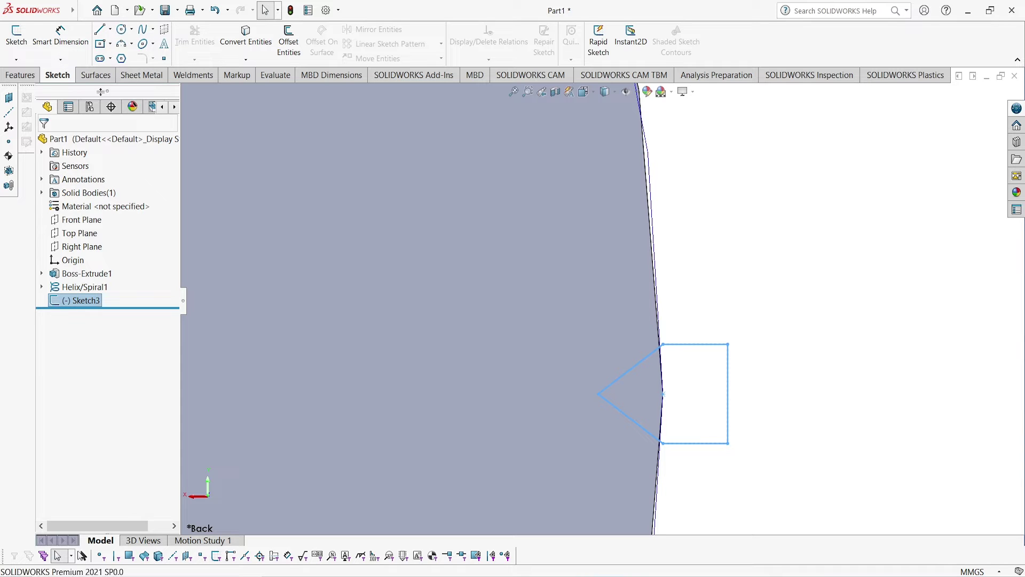
- Create a Swept Cut of Sketch3 along Helix/Spiral1
{"action": "left_click", "coordinate": [26, 75]}
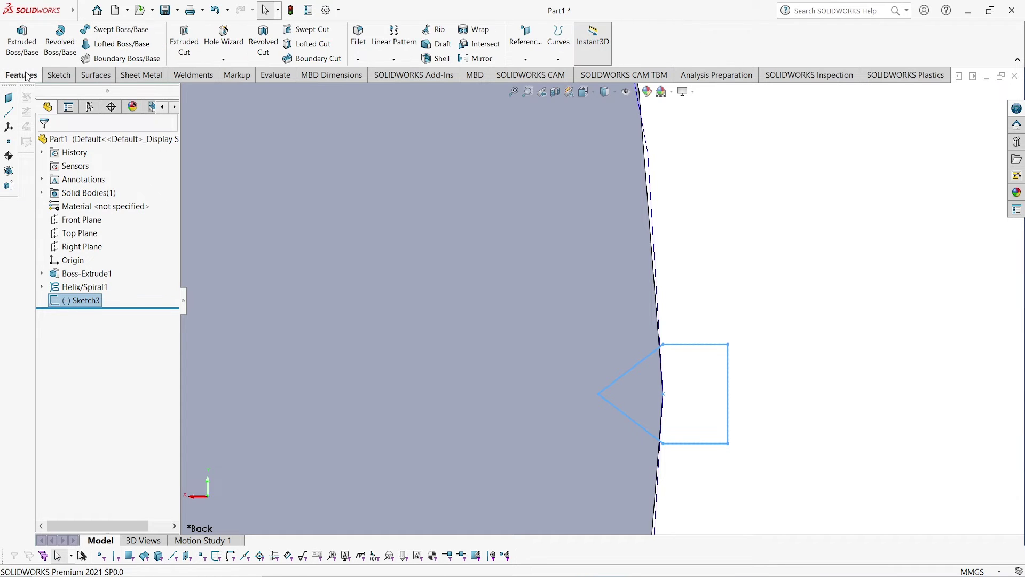
{"action": "left_click", "coordinate": [319, 31]}
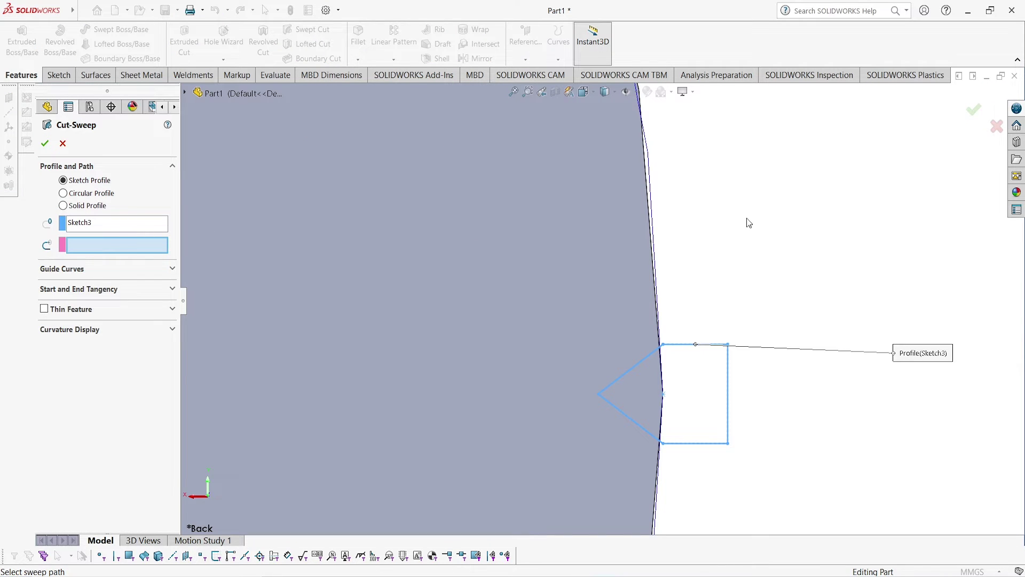
{"action": "mouse_move", "coordinate": [721, 234]}
{"action": "middle_mouse_down"}
{"action": "mouse_move", "coordinate": [728, 226]}
{"action": "mouse_move", "coordinate": [703, 241]}
{"action": "mouse_move", "coordinate": [742, 247]}
{"action": "middle_mouse_up"}
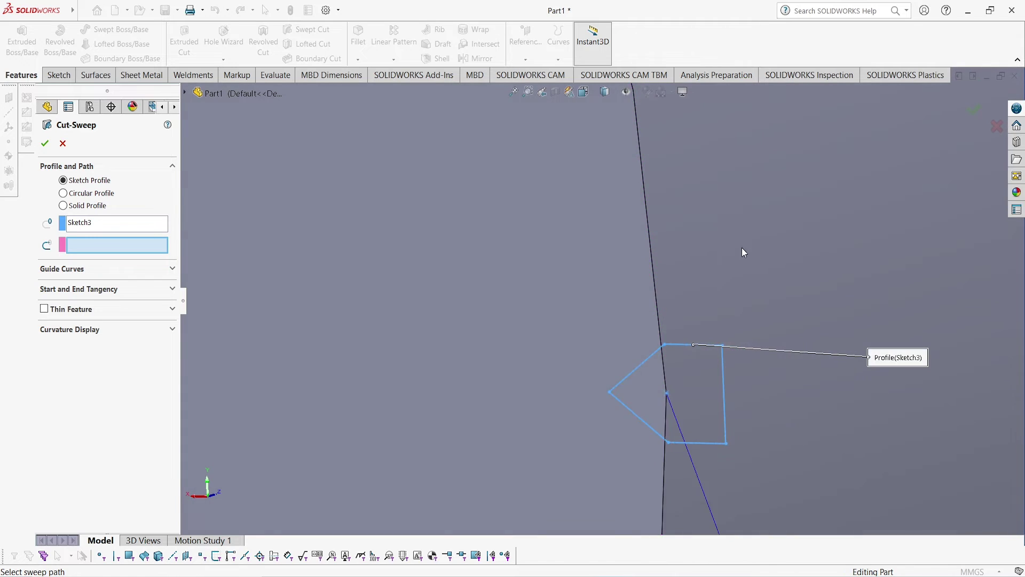
{"action": "scroll", "coordinate": [754, 252], "scroll_direction": "down", "scroll_amount": 2}
{"action": "scroll", "coordinate": [753, 252], "scroll_direction": "up", "scroll_amount": 5}
{"action": "scroll", "coordinate": [645, 324], "scroll_direction": "up", "scroll_amount": 1}
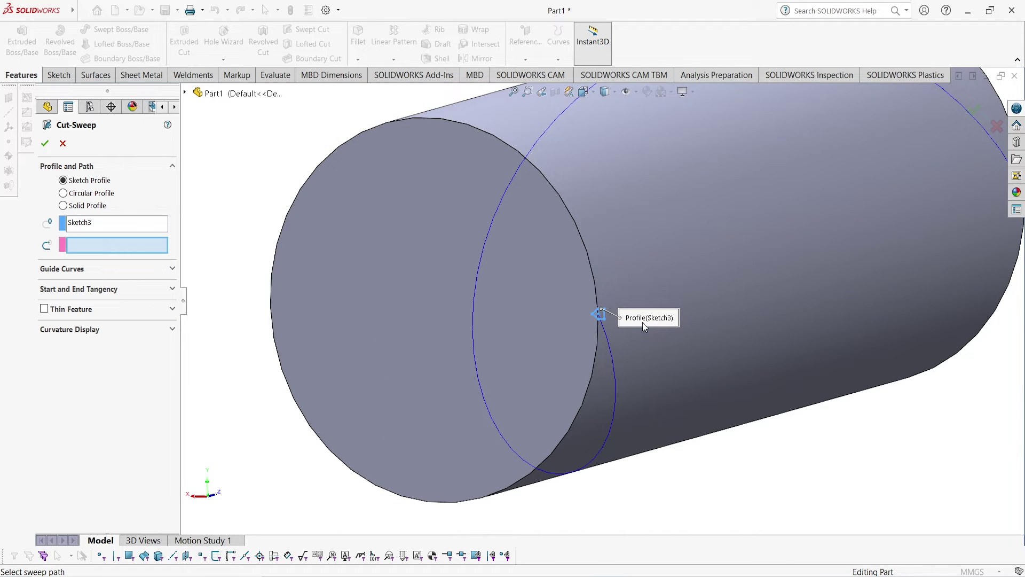
{"action": "left_click", "coordinate": [616, 394]}
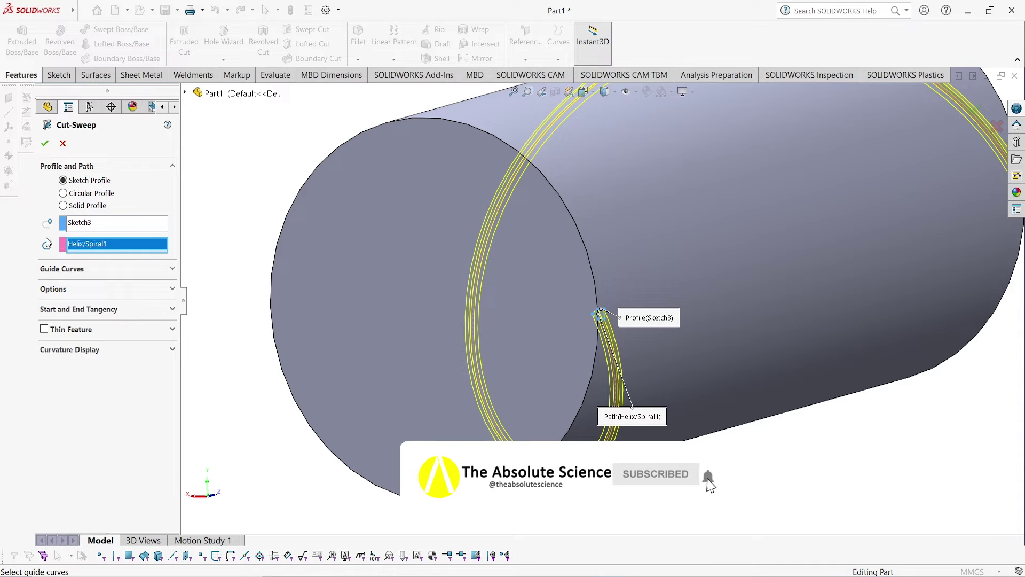
{"action": "left_click", "coordinate": [45, 149]}
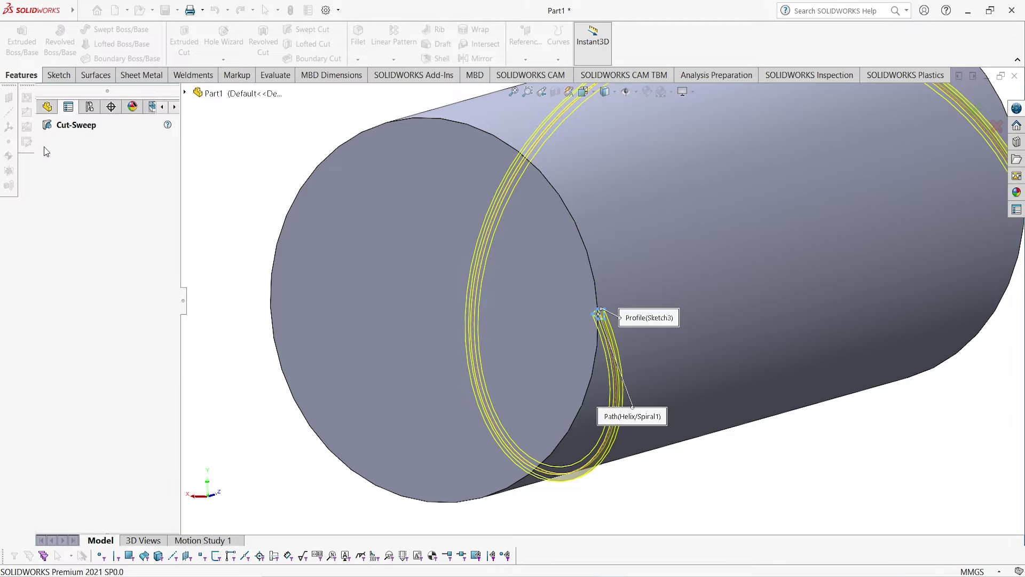
- Zoom in and out to inspect the new helical groove on the cylinder
{"action": "scroll", "coordinate": [631, 197], "scroll_direction": "up", "scroll_amount": 3}
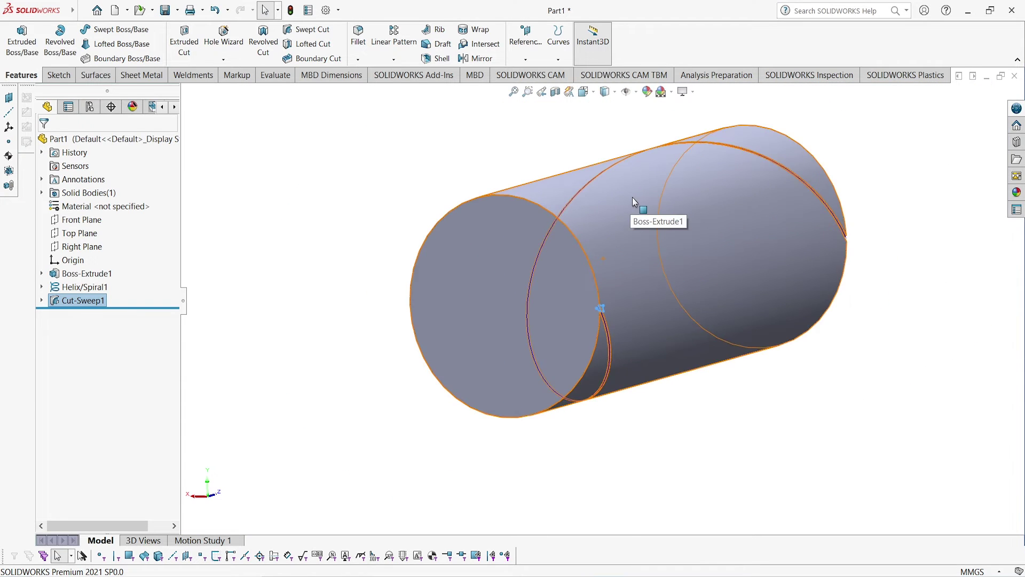
{"action": "scroll", "coordinate": [470, 232], "scroll_direction": "down", "scroll_amount": 5}
{"action": "scroll", "coordinate": [531, 243], "scroll_direction": "down", "scroll_amount": 2}
{"action": "scroll", "coordinate": [536, 241], "scroll_direction": "up", "scroll_amount": 5}
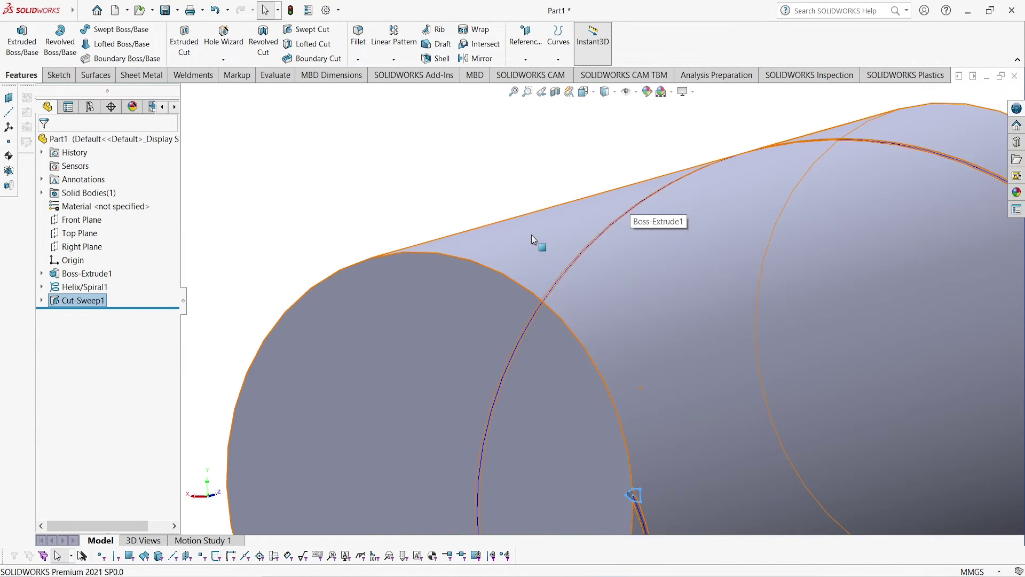
{"action": "scroll", "coordinate": [646, 287], "scroll_direction": "down", "scroll_amount": 3}
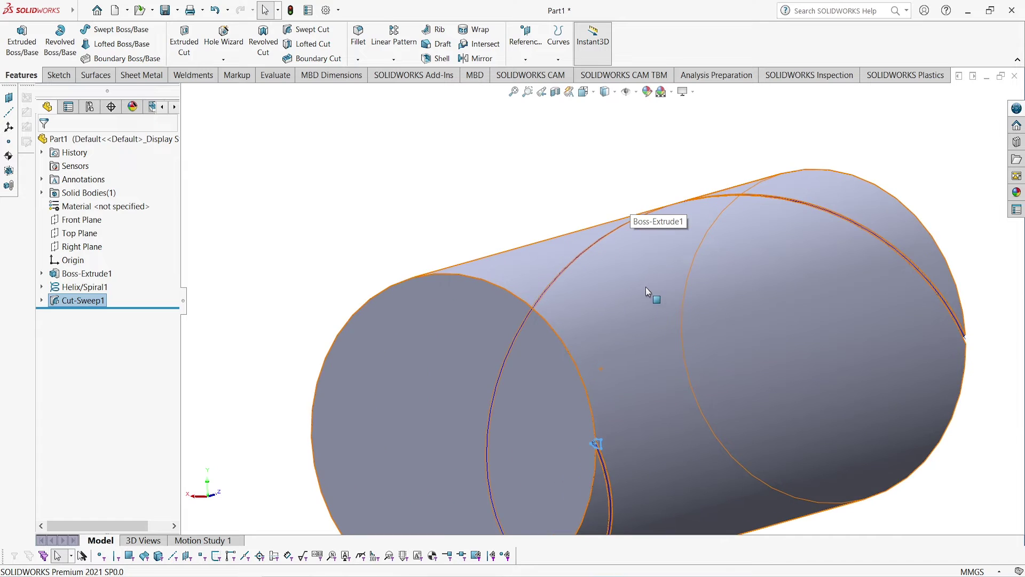
{"action": "left_click", "coordinate": [500, 214]}
{"action": "scroll", "coordinate": [694, 296], "scroll_direction": "up", "scroll_amount": 3}
{"action": "scroll", "coordinate": [651, 280], "scroll_direction": "down", "scroll_amount": 2}
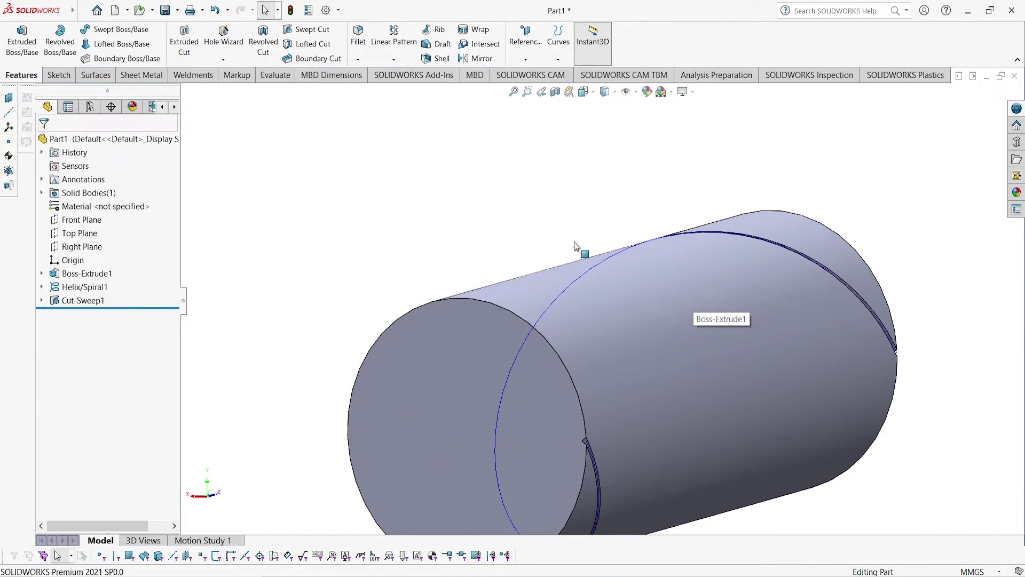
- Start a circular pattern of Cut-Sweep1 about the cylinder's face axis
{"action": "left_click", "coordinate": [396, 60]}
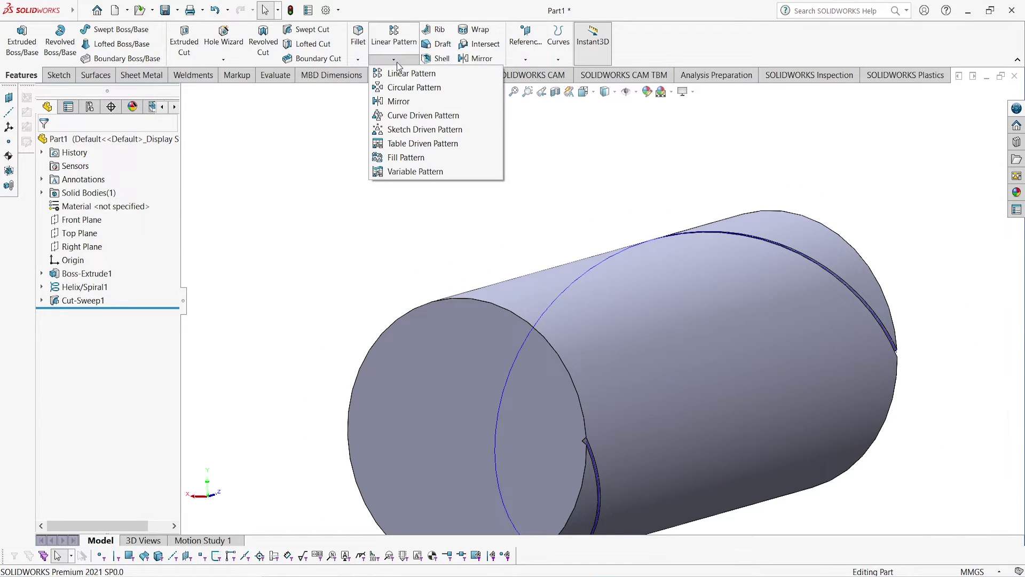
{"action": "left_click", "coordinate": [402, 93]}
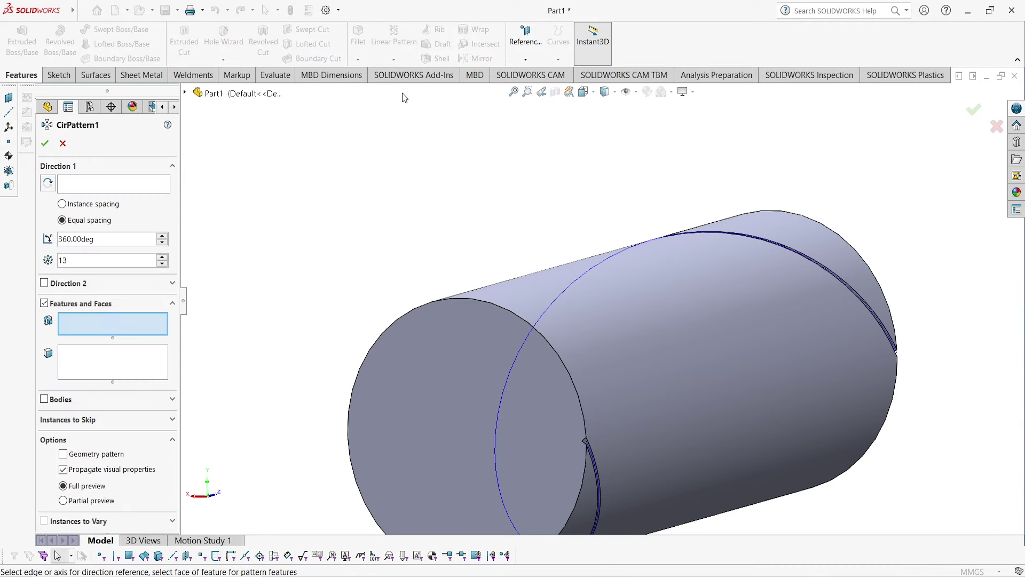
{"action": "left_click", "coordinate": [184, 94]}
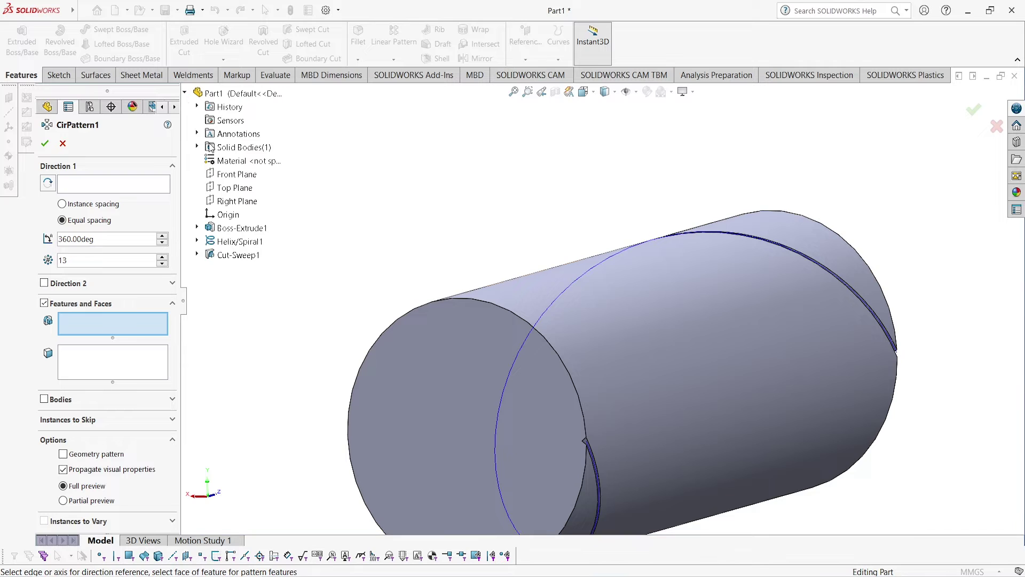
{"action": "left_click", "coordinate": [232, 256]}
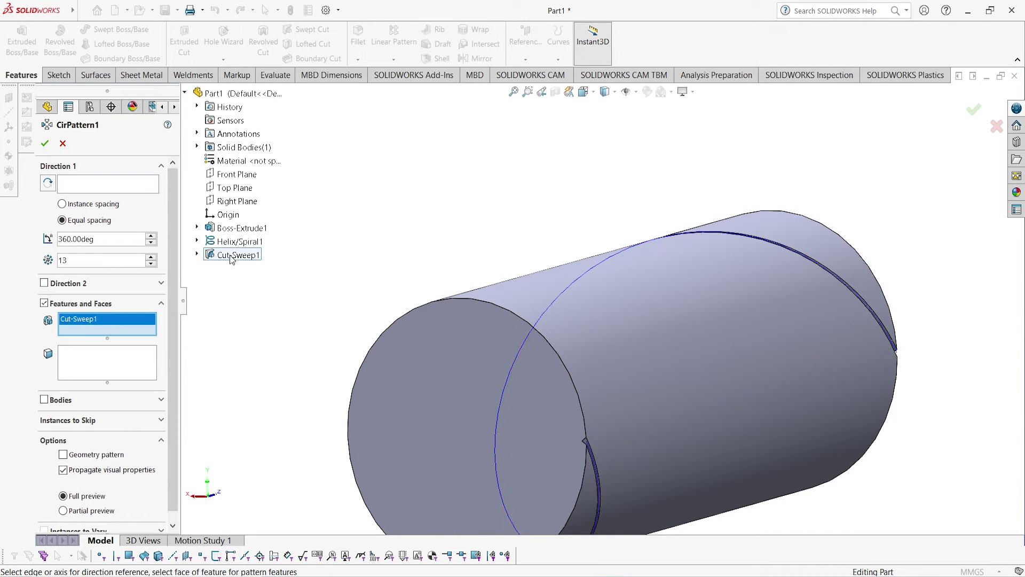
{"action": "left_click", "coordinate": [66, 179]}
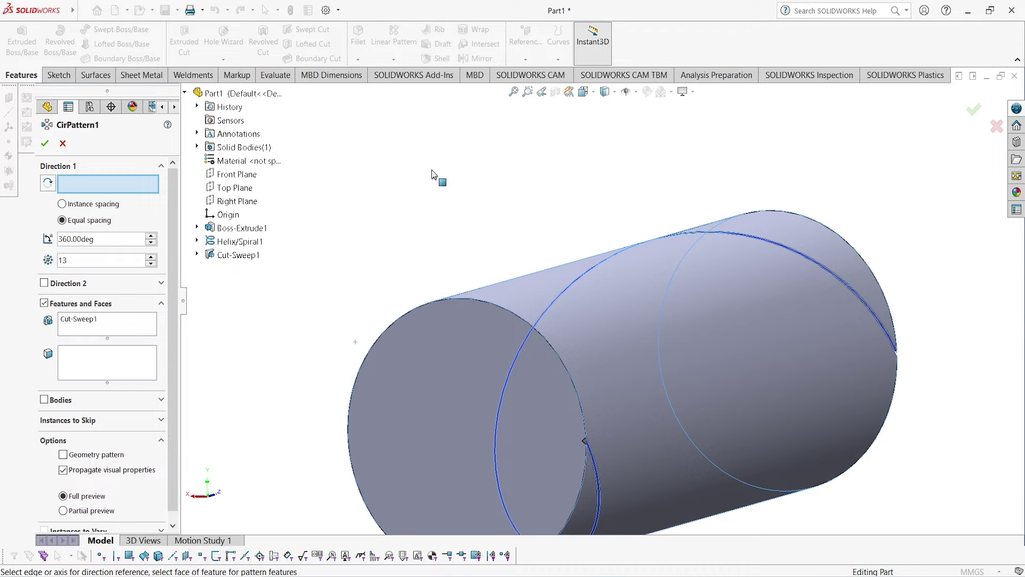
{"action": "left_click", "coordinate": [614, 384]}
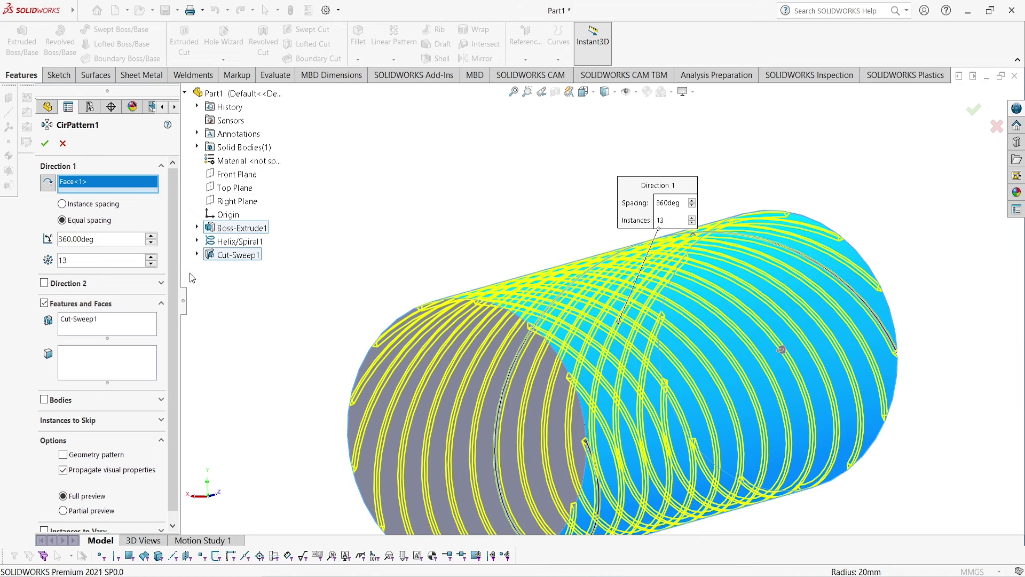
- Change the pattern instance count from 13 to 20 and confirm
{"action": "left_click_drag", "start_coordinate": [86, 259], "coordinate": [9, 267]}
{"action": "type", "text": "="}
{"action": "type", "text": "20"}
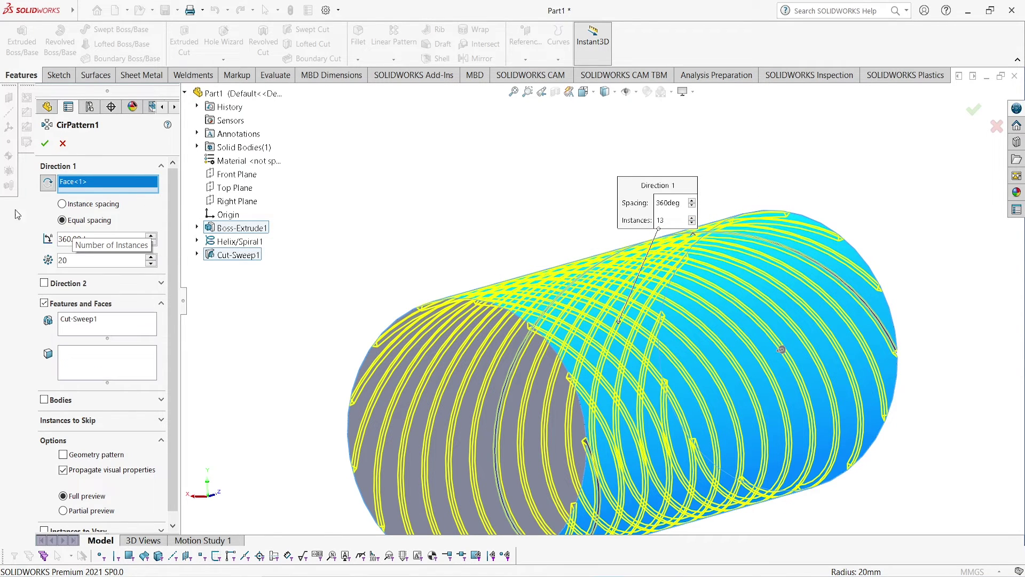
{"action": "key", "text": "Return"}
{"action": "left_click", "coordinate": [45, 144]}
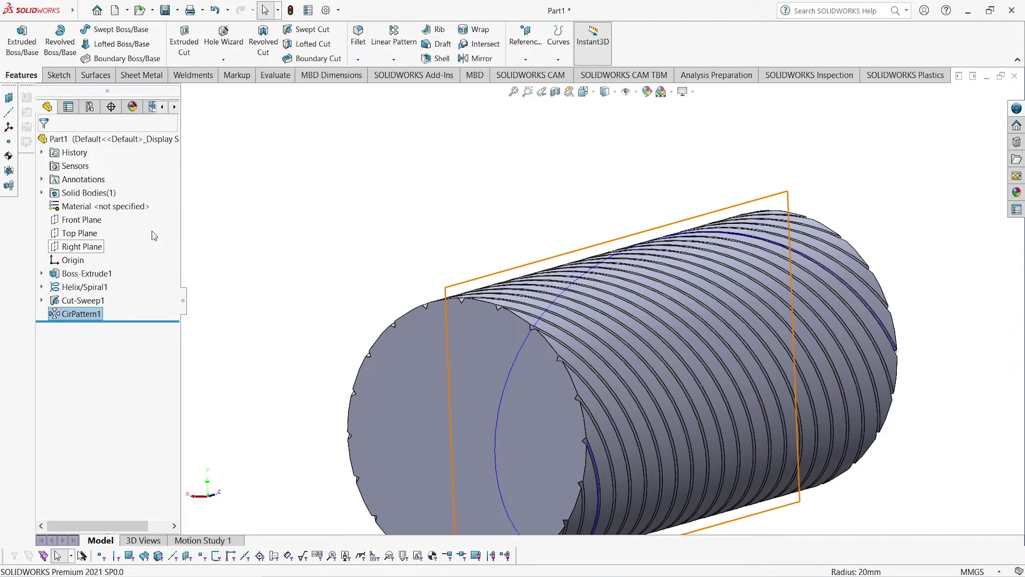
- Orbit the shaft so its flat end faces right, then bring up the Right Plane's options
{"action": "scroll", "coordinate": [577, 219], "scroll_direction": "up", "scroll_amount": 4}
{"action": "scroll", "coordinate": [827, 313], "scroll_direction": "down", "scroll_amount": 2}
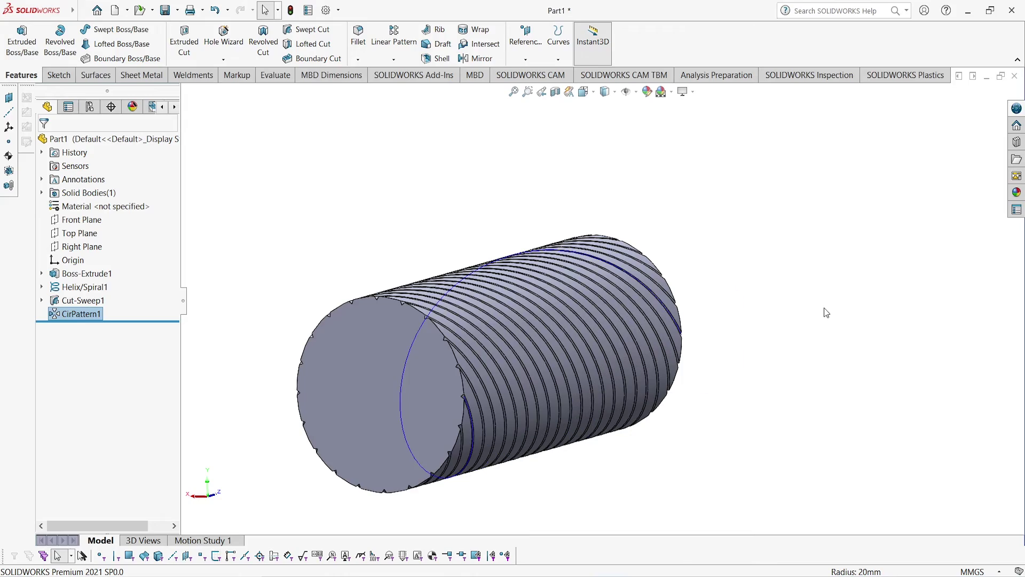
{"action": "left_click", "coordinate": [824, 312]}
{"action": "middle_click_drag", "start_coordinate": [824, 311], "coordinate": [684, 221]}
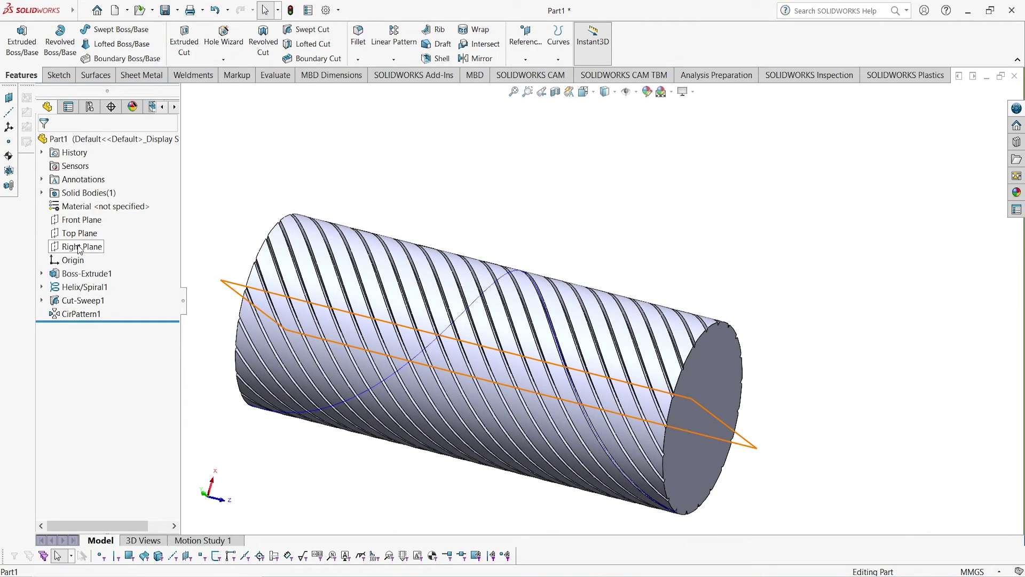
{"action": "right_click", "coordinate": [79, 248]}
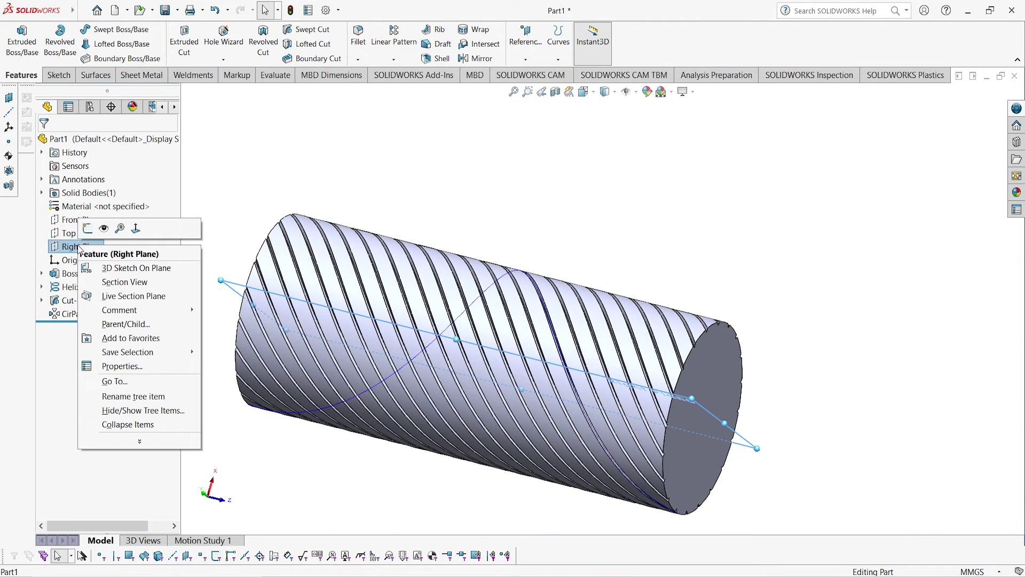
- Mirror CirPattern1 about the Right Plane as Mirror1 so the grooves cross
{"action": "left_click", "coordinate": [395, 59]}
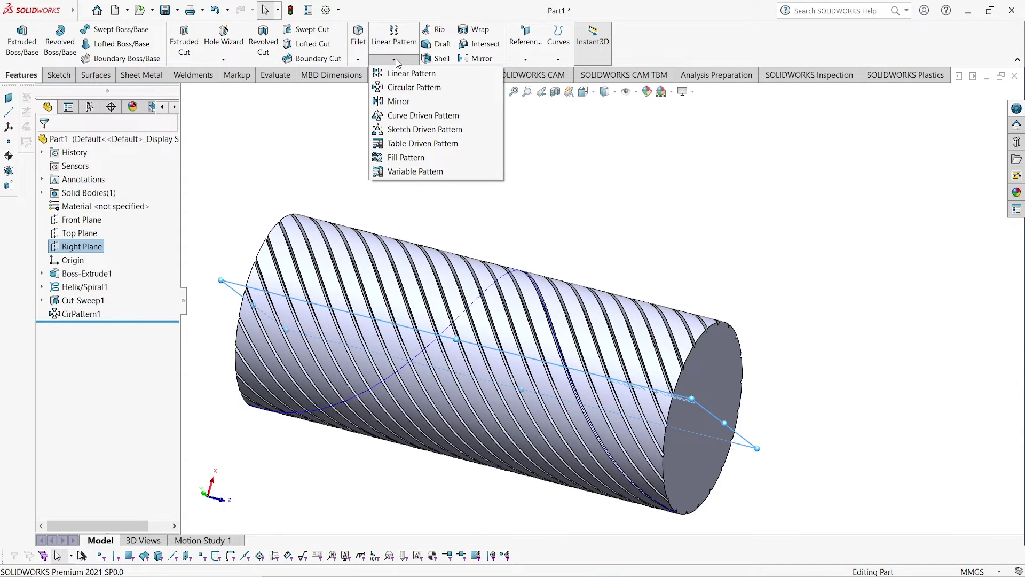
{"action": "left_click", "coordinate": [401, 102]}
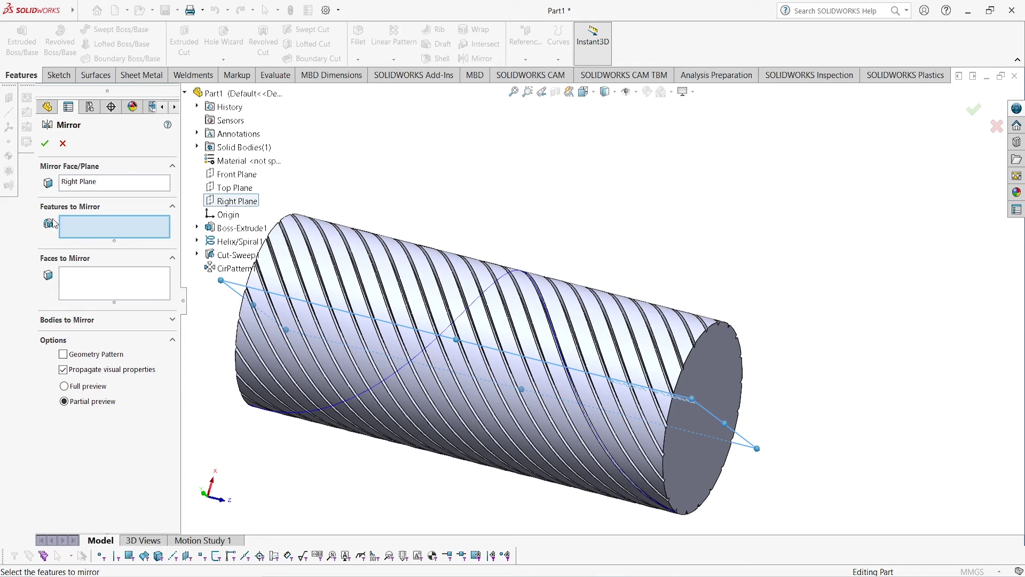
{"action": "left_click", "coordinate": [230, 274]}
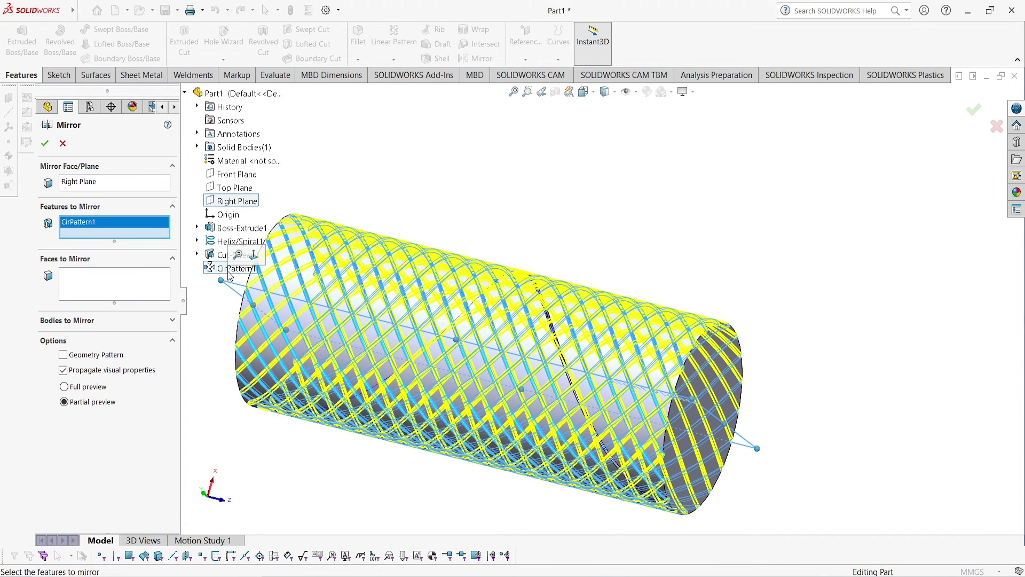
{"action": "left_click", "coordinate": [45, 143]}
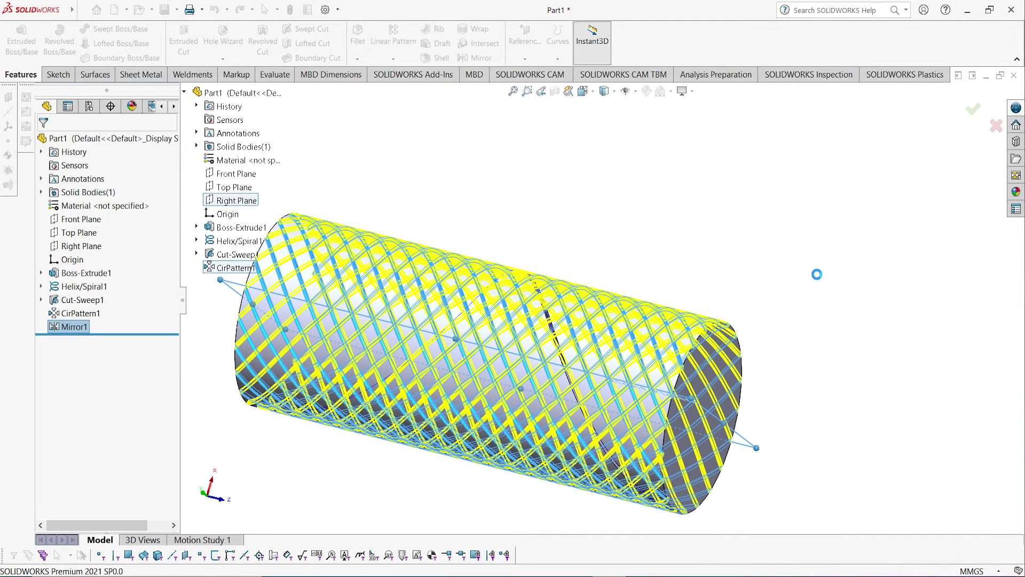
- Switch the display to shaded with edges and turn the model to the isometric view
{"action": "left_click", "coordinate": [615, 92]}
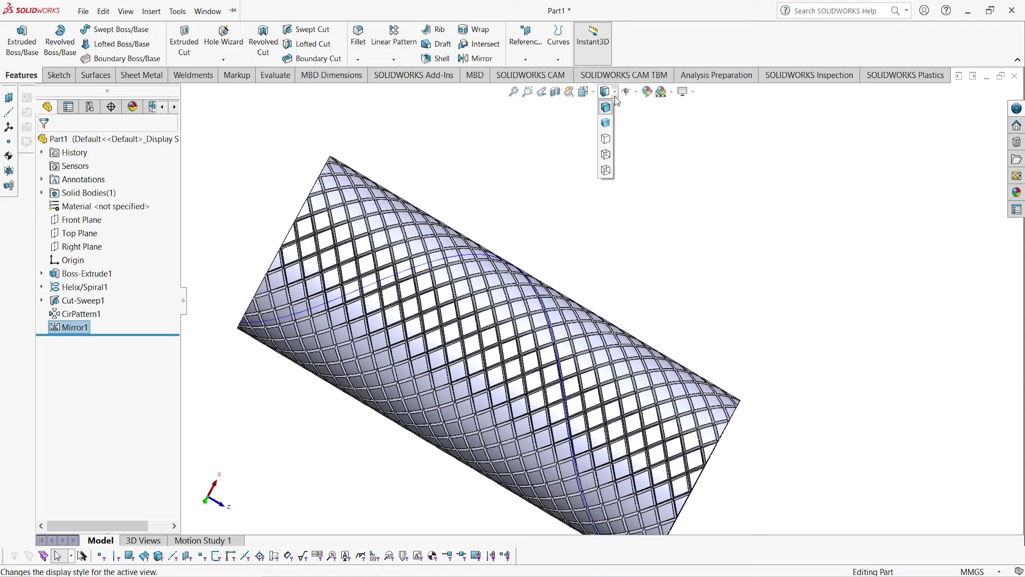
{"action": "left_click", "coordinate": [606, 123]}
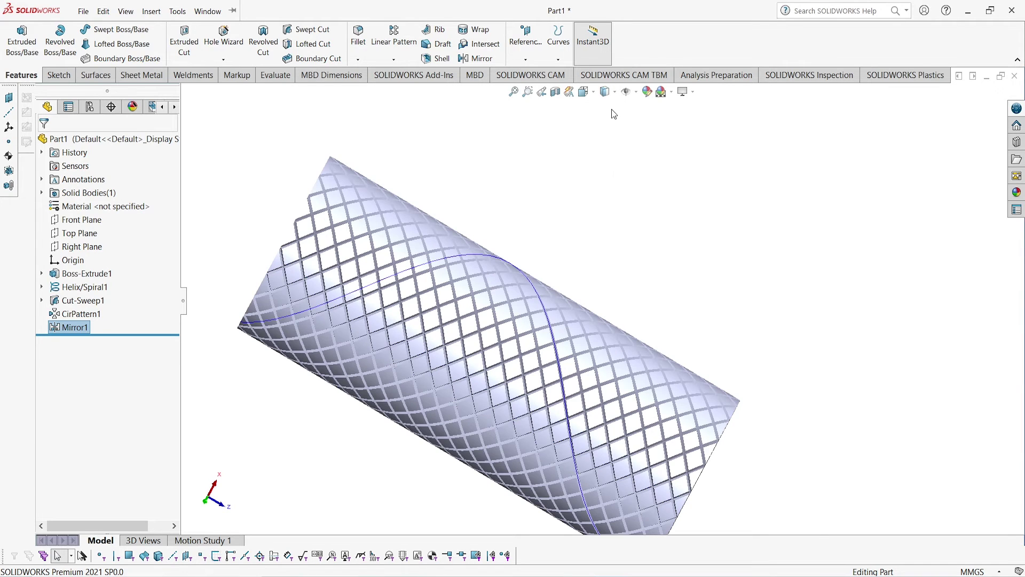
{"action": "left_click", "coordinate": [615, 92]}
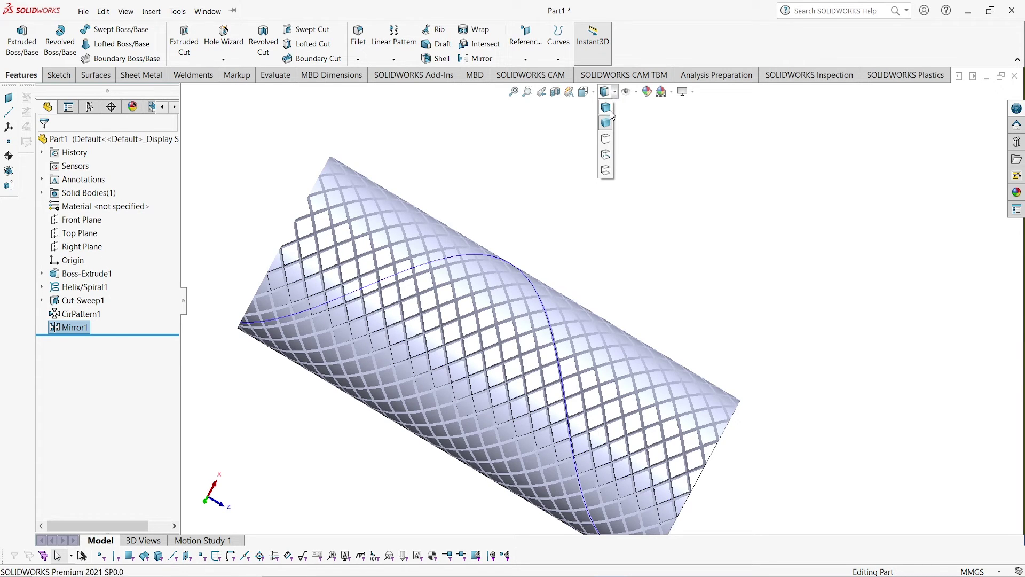
{"action": "left_click", "coordinate": [606, 108]}
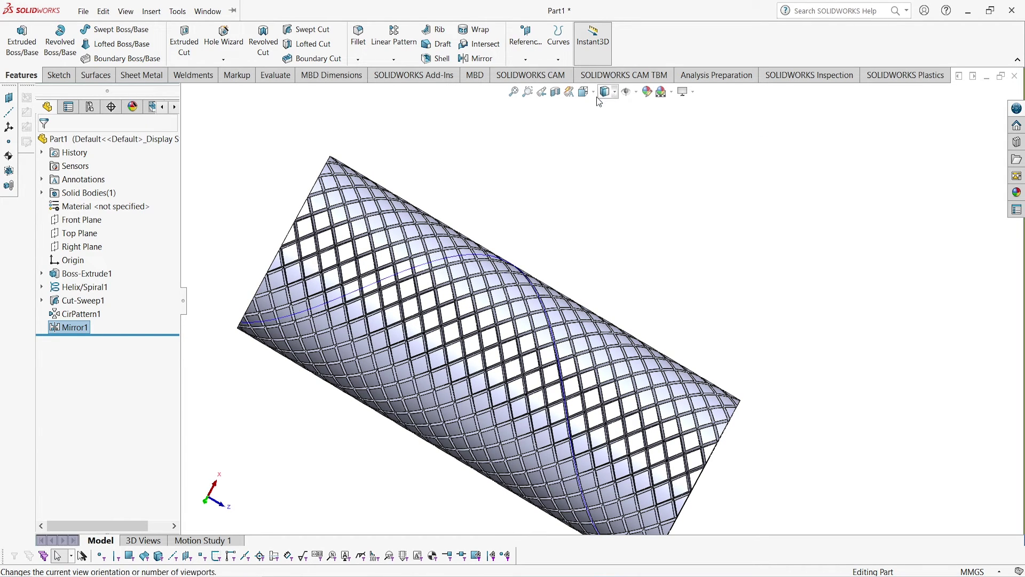
{"action": "left_click", "coordinate": [592, 94]}
{"action": "left_click", "coordinate": [628, 139]}
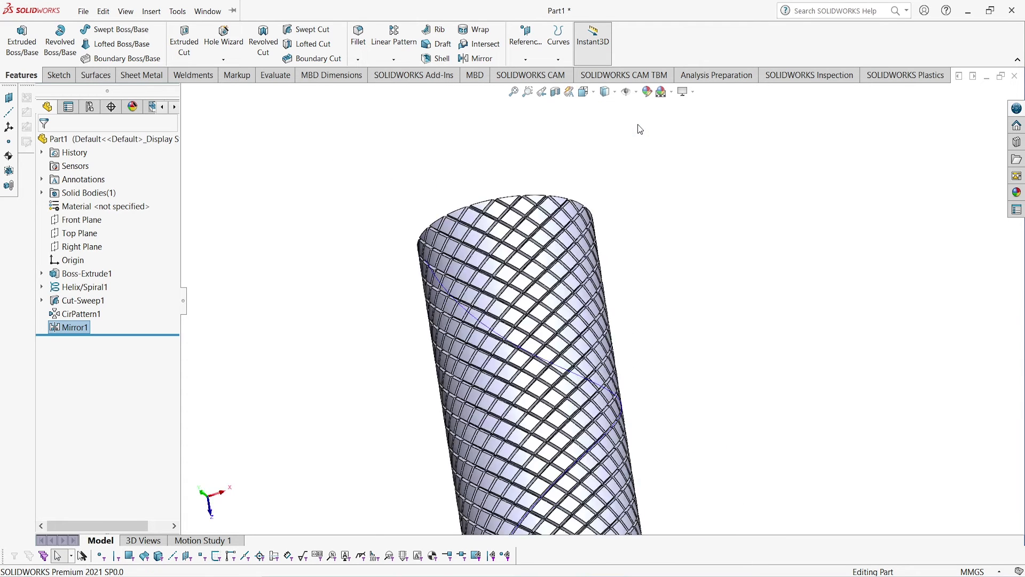
- Hide the Helix/Spiral1 guide curve
{"action": "left_click", "coordinate": [853, 188]}
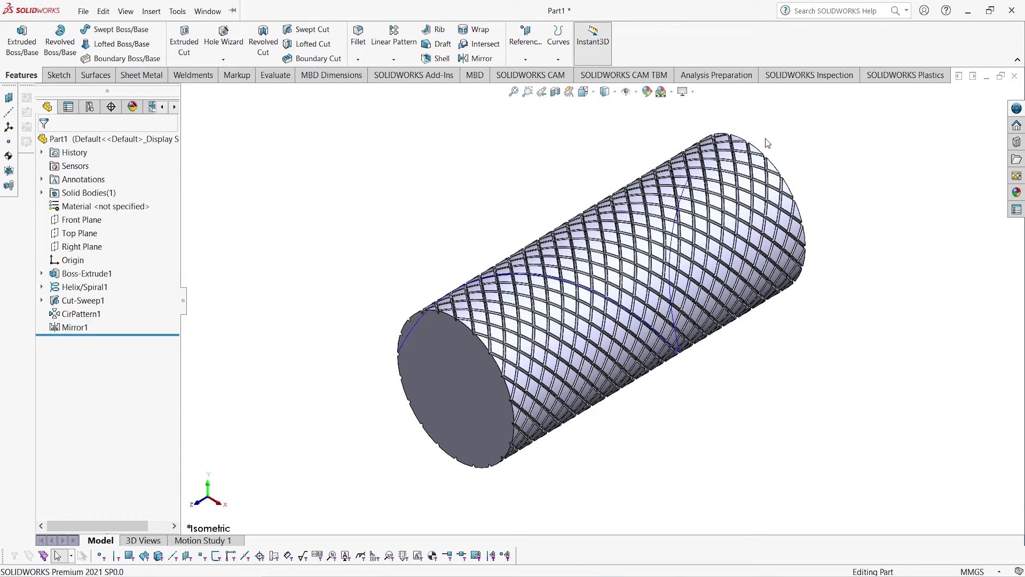
{"action": "right_click", "coordinate": [55, 291]}
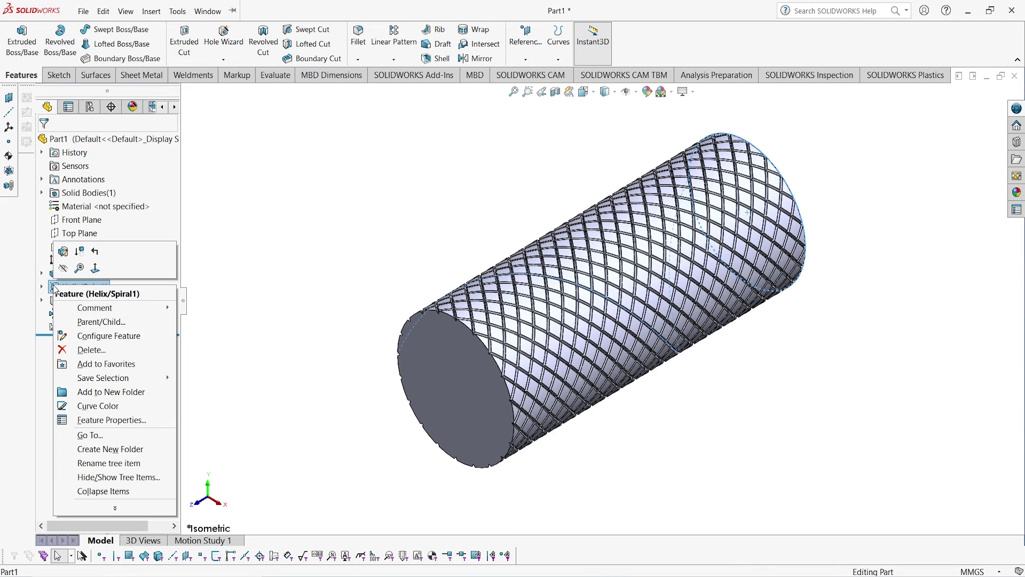
{"action": "left_click", "coordinate": [63, 270]}
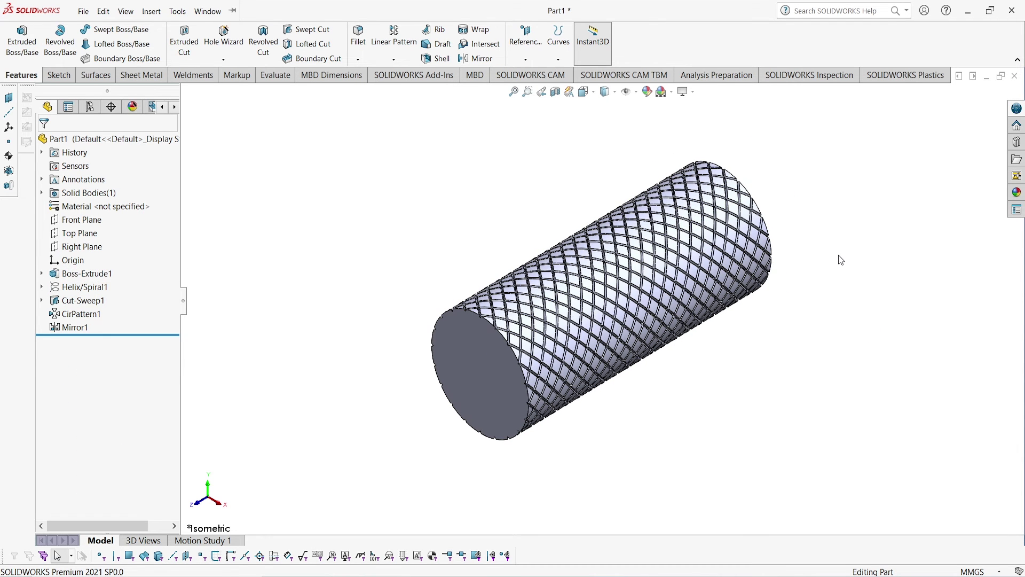
{"action": "scroll", "coordinate": [747, 265], "scroll_direction": "down", "scroll_amount": 3}
{"action": "scroll", "coordinate": [744, 284], "scroll_direction": "up", "scroll_amount": 4}
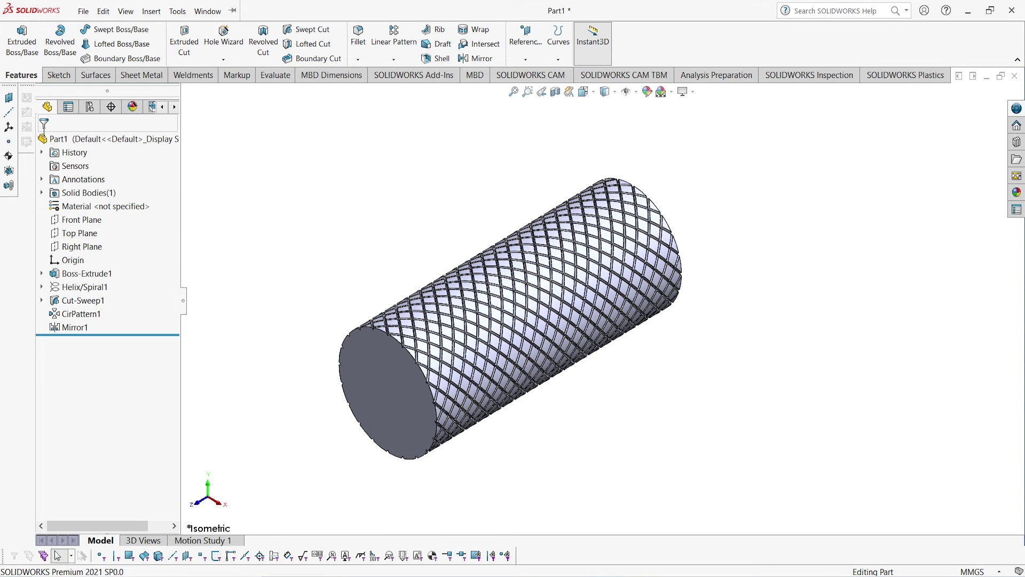
- Apply the Metal > Steel polished steel appearance to the whole part
{"action": "left_click", "coordinate": [58, 139]}
{"action": "left_click", "coordinate": [647, 91]}
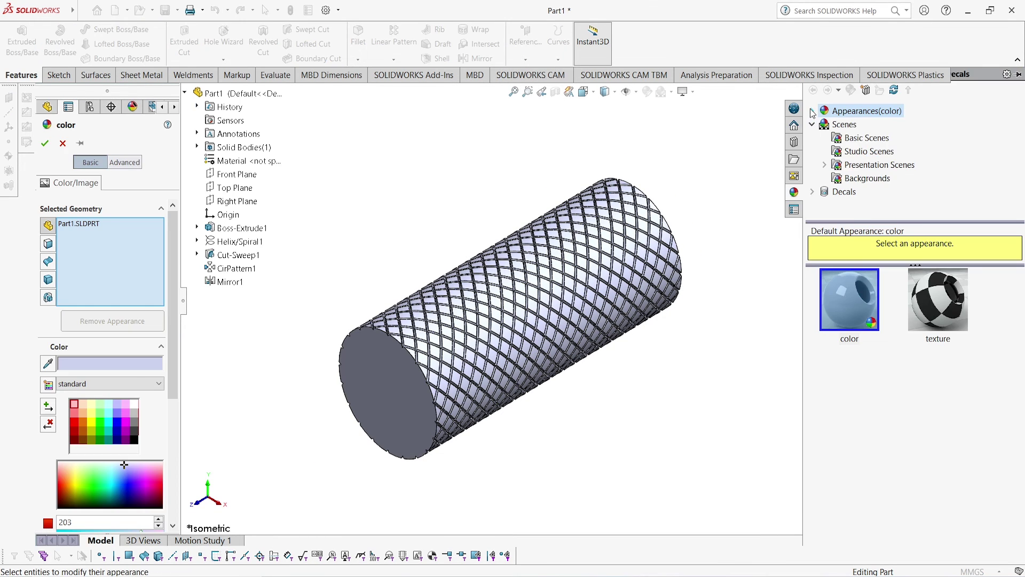
{"action": "left_click", "coordinate": [812, 111]}
{"action": "left_click", "coordinate": [823, 137]}
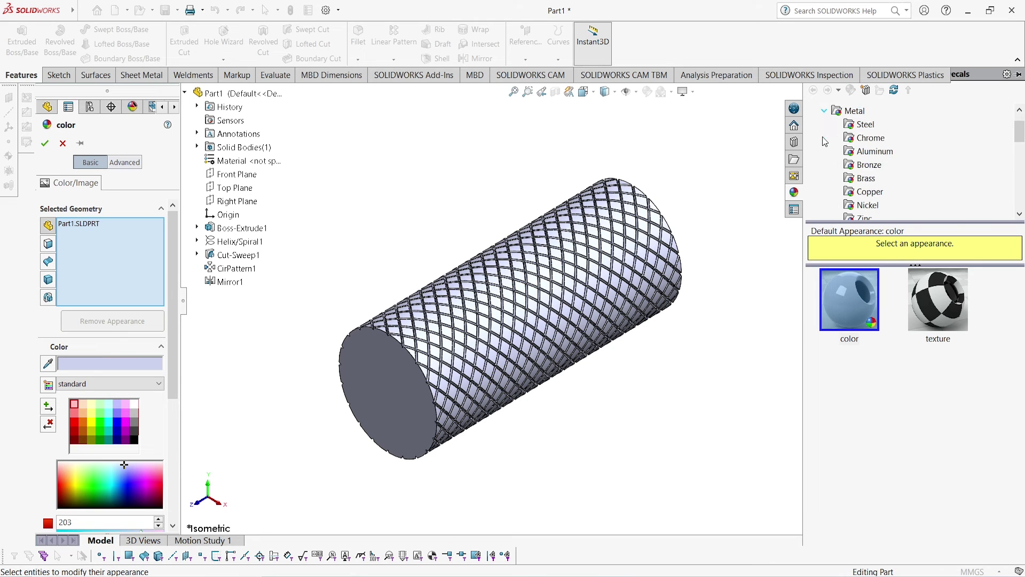
{"action": "left_click", "coordinate": [846, 125]}
{"action": "left_click_drag", "start_coordinate": [854, 320], "coordinate": [577, 280]}
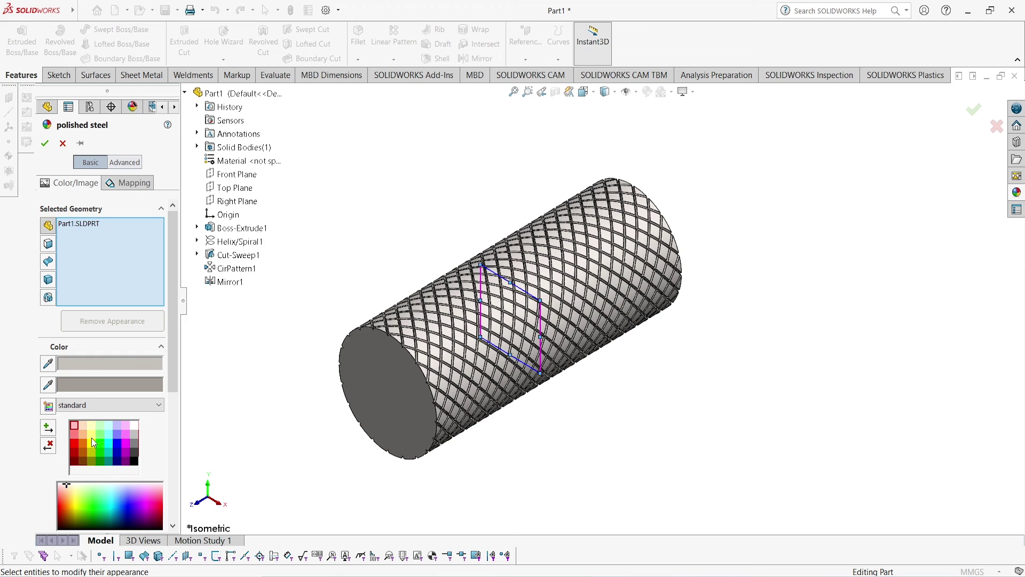
- Try yellow, green and pale yellow swatches before colouring the polished steel cyan
{"action": "left_click", "coordinate": [91, 433]}
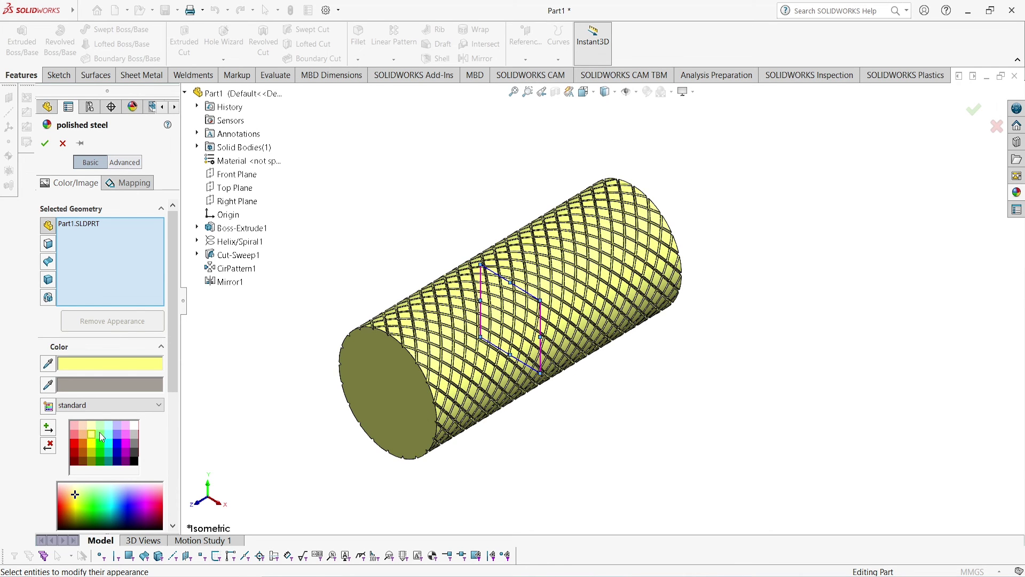
{"action": "left_click", "coordinate": [100, 431]}
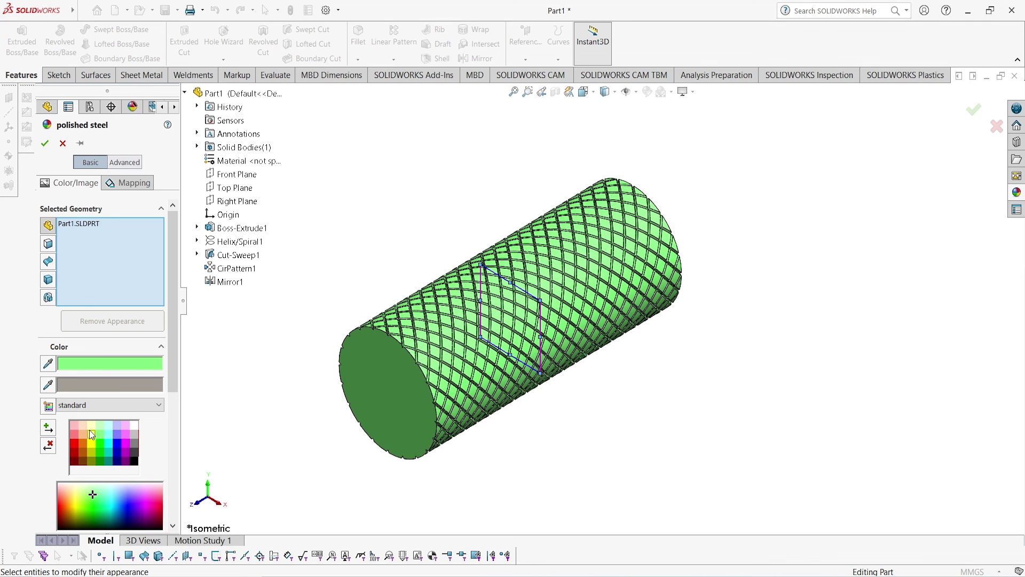
{"action": "left_click", "coordinate": [89, 430]}
{"action": "left_click", "coordinate": [88, 424]}
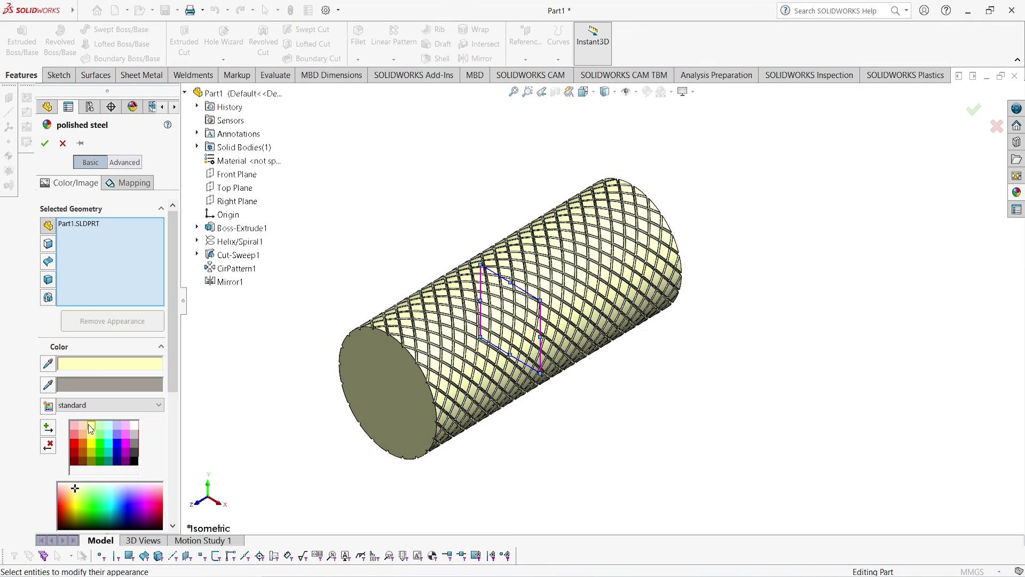
{"action": "left_click", "coordinate": [107, 446]}
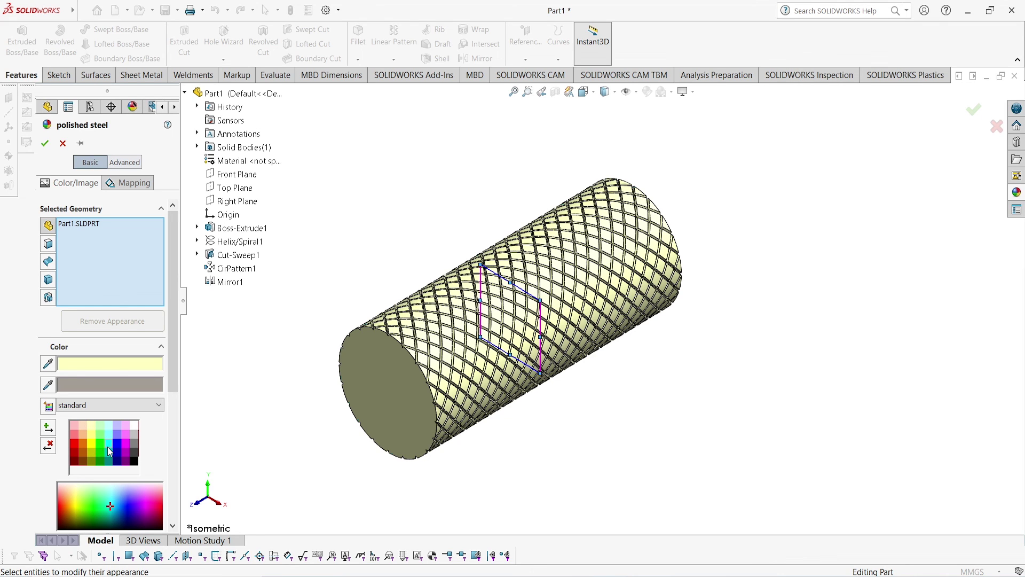